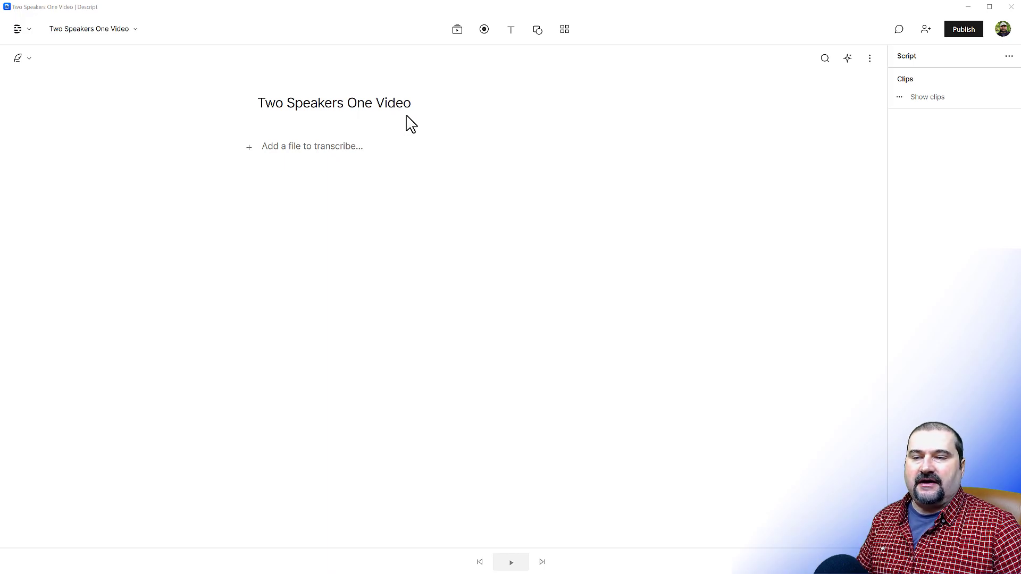
Step: Preview Two speakers video.mp4 from the project's media files at about 04:34
click(428, 47)
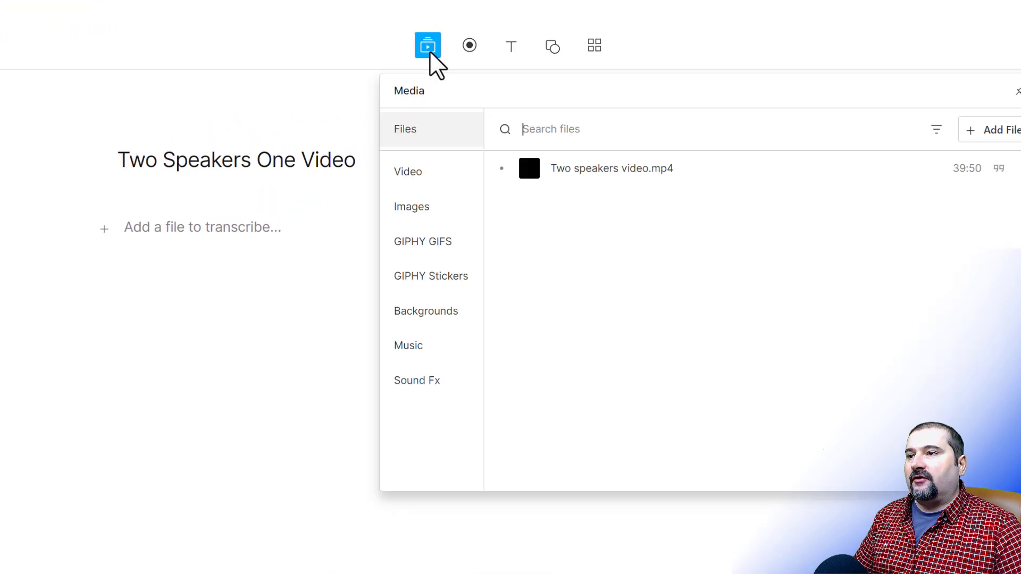
drag(451, 101, 533, 166)
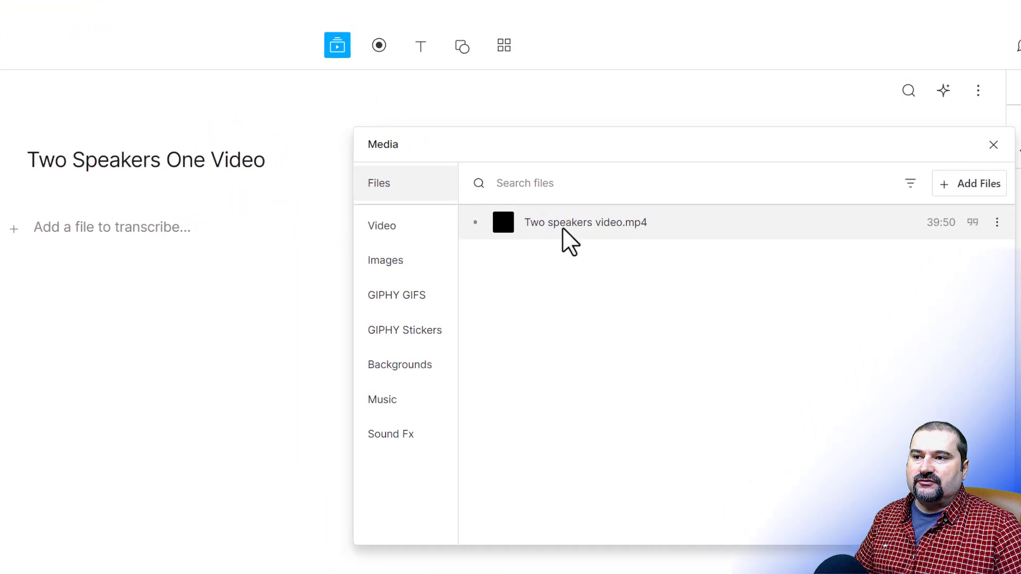
click(648, 226)
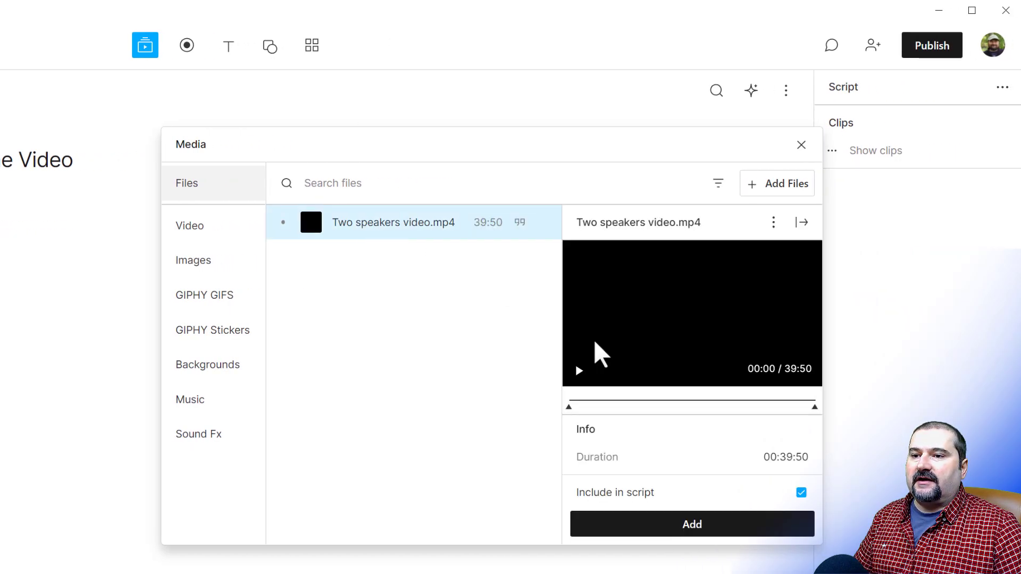
drag(568, 407, 596, 407)
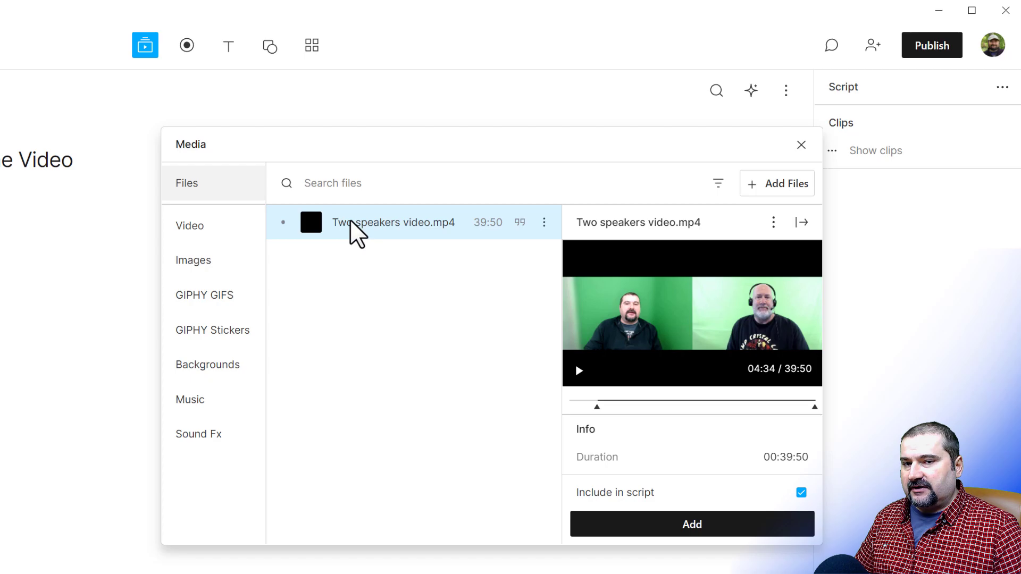
click(433, 315)
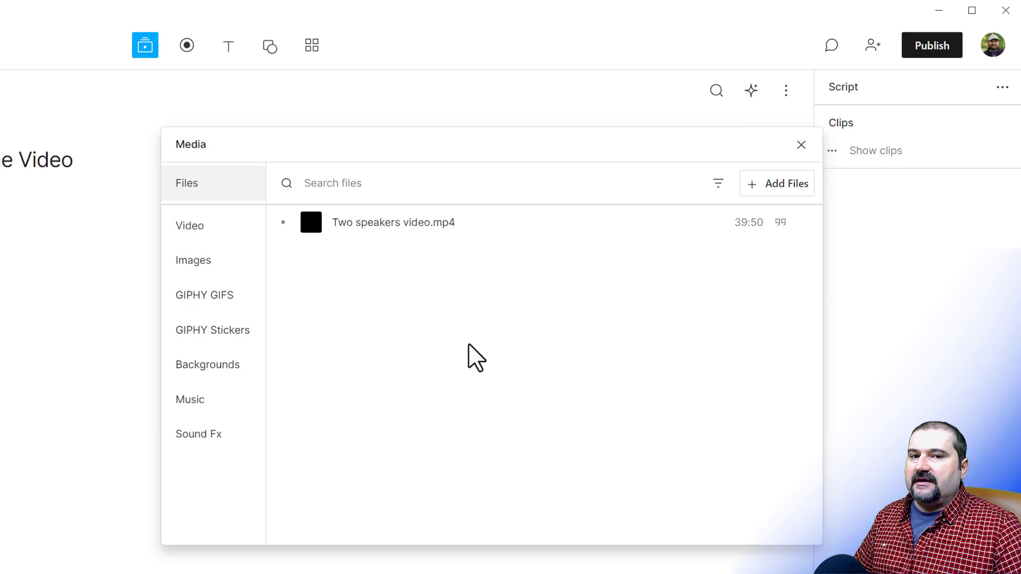
Step: Create a new sequence in the project and add Two speakers video.mp4 to it as a new track
click(757, 186)
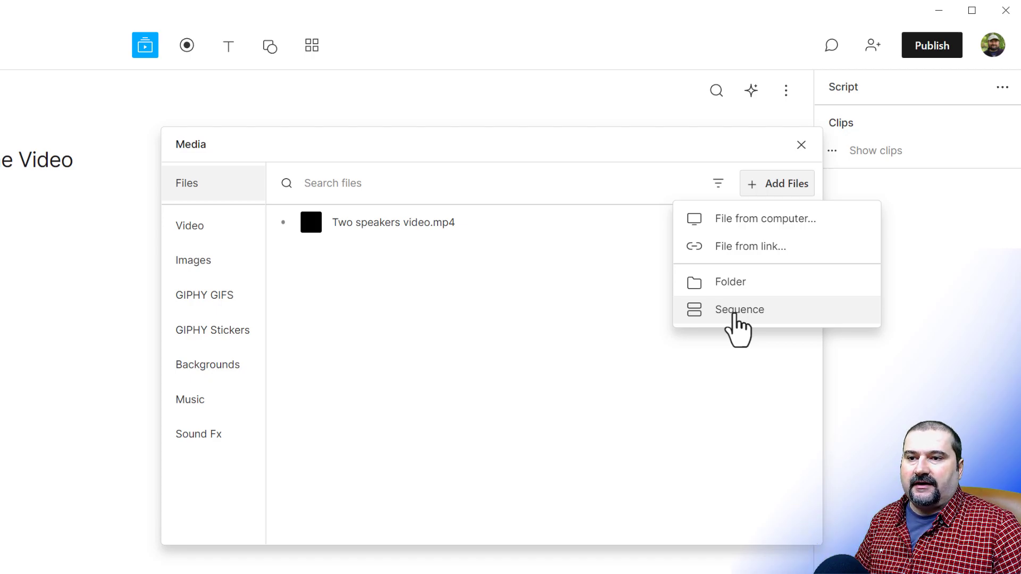
click(733, 315)
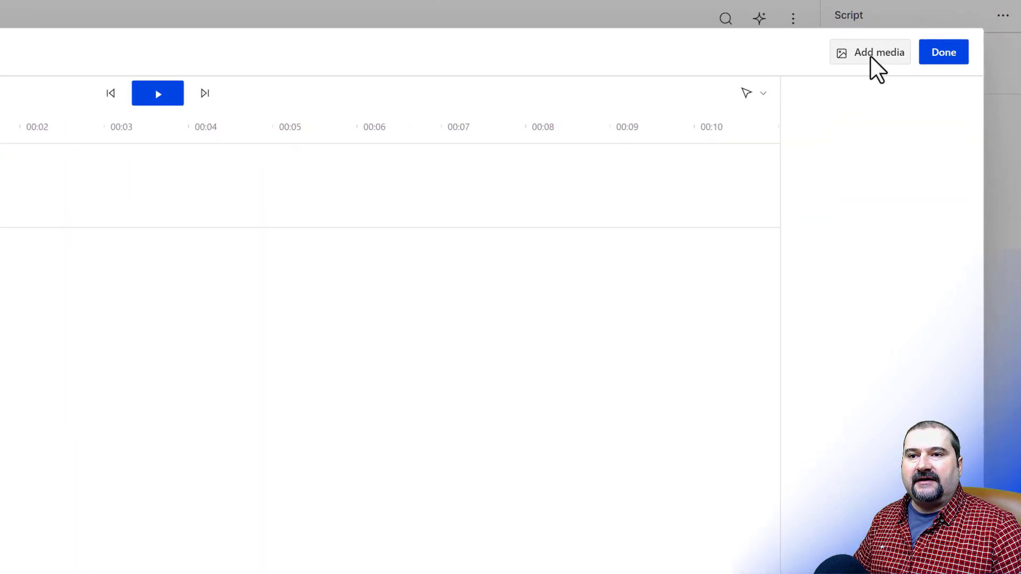
click(871, 56)
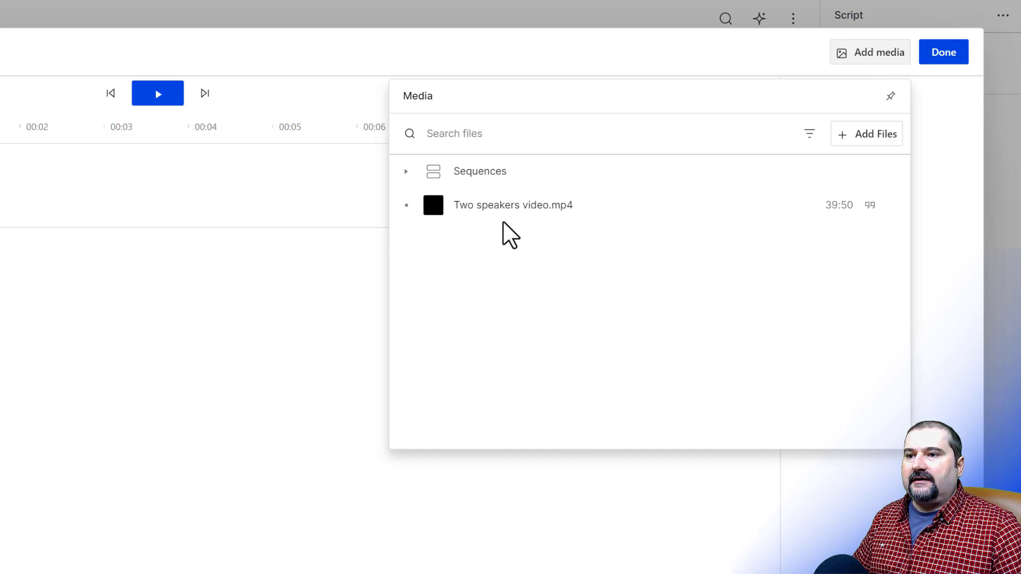
click(474, 214)
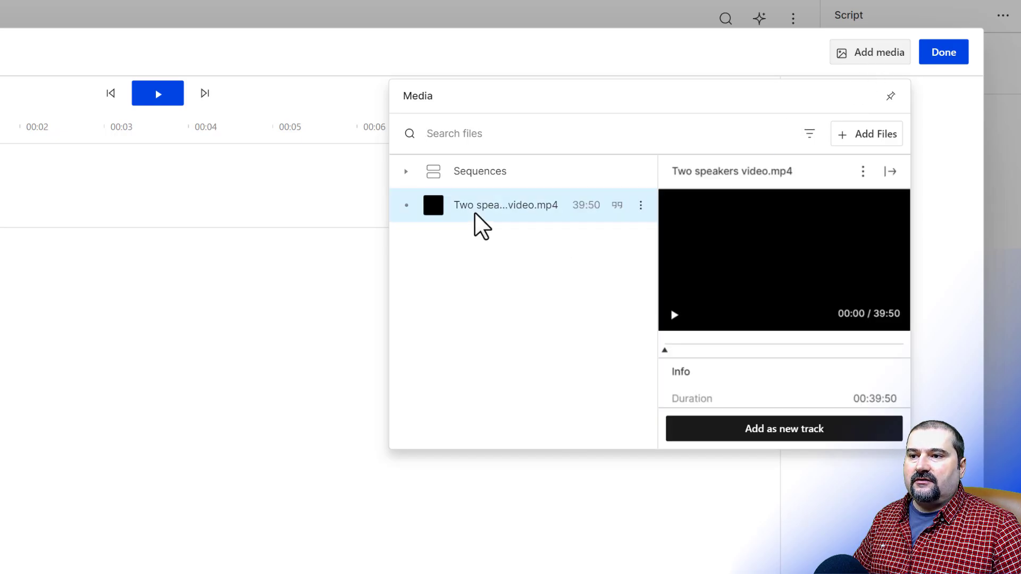
click(782, 430)
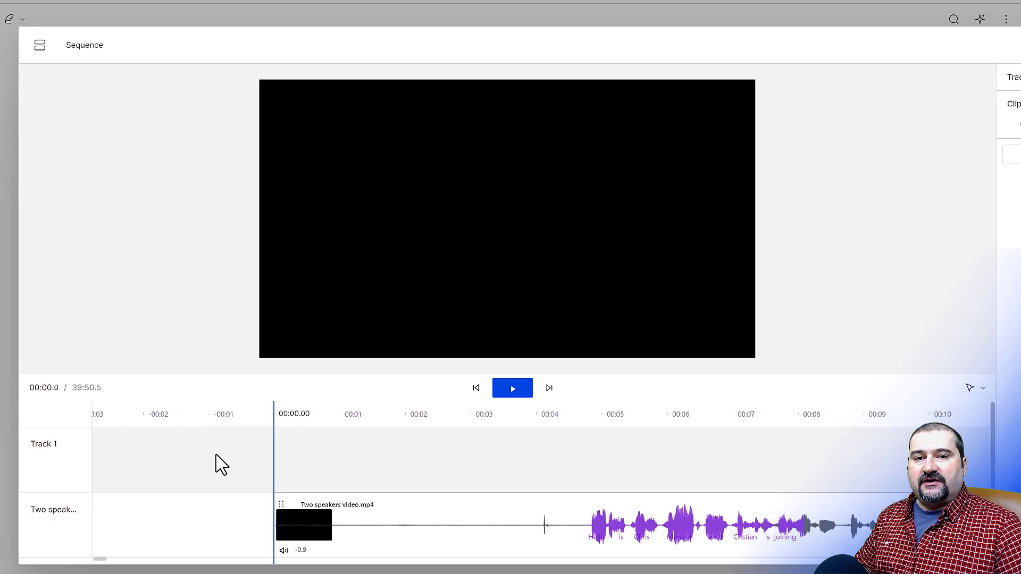
Step: Add Two speakers video.mp4 to the sequence a second time as another new track
click(233, 464)
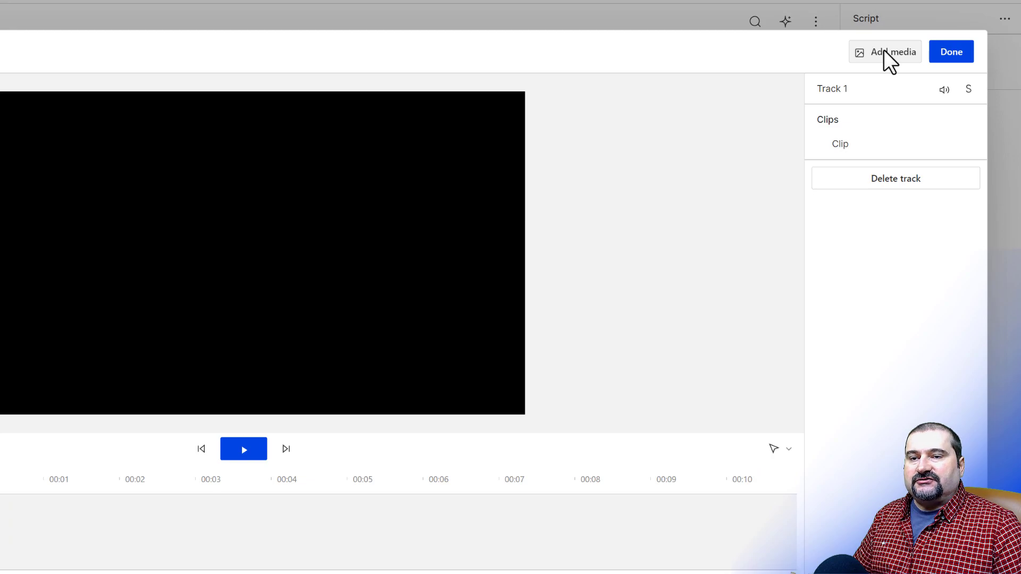
click(884, 50)
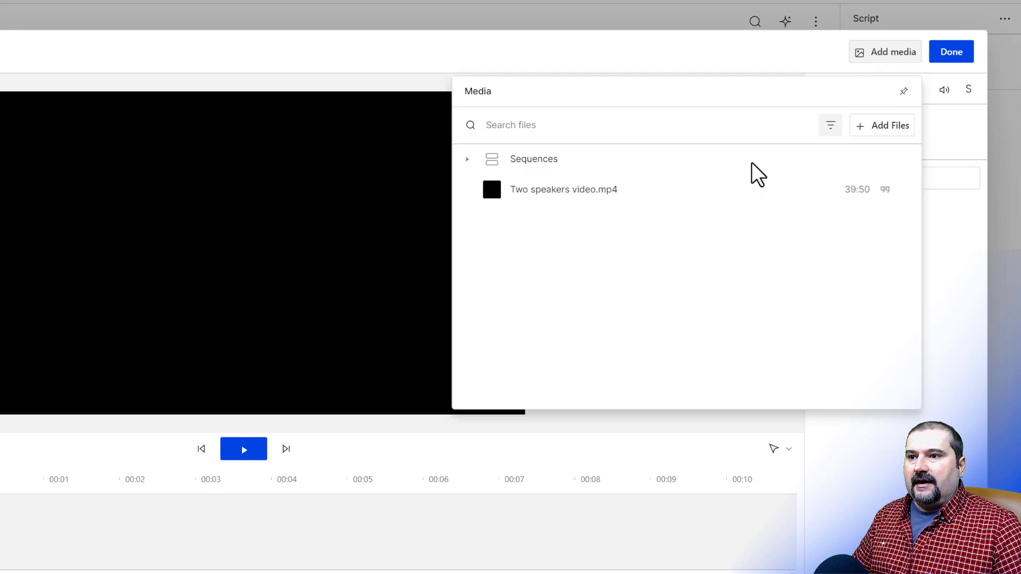
click(588, 195)
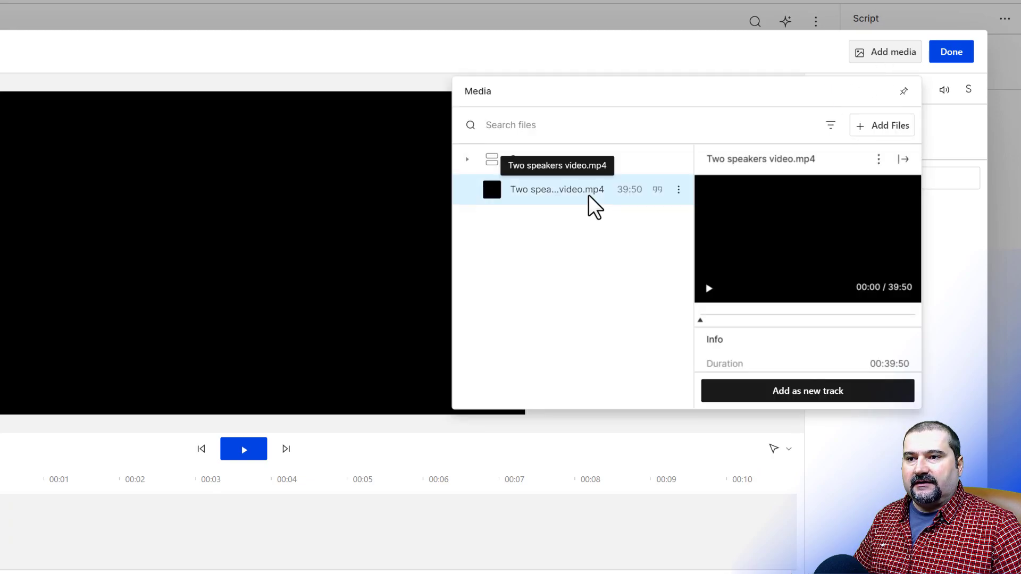
click(814, 397)
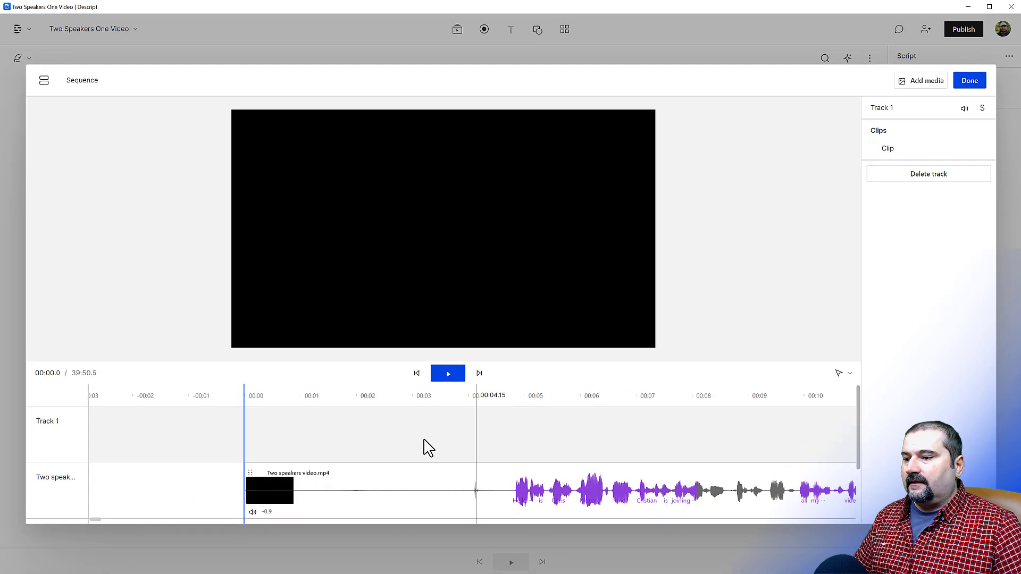
scroll(369, 444, down, 2)
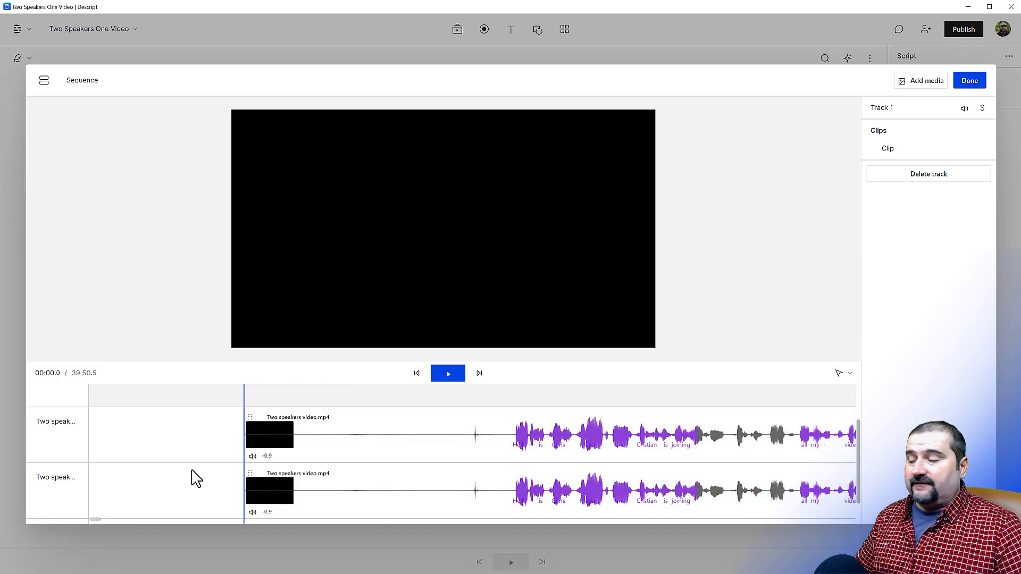
scroll(198, 479, up, 2)
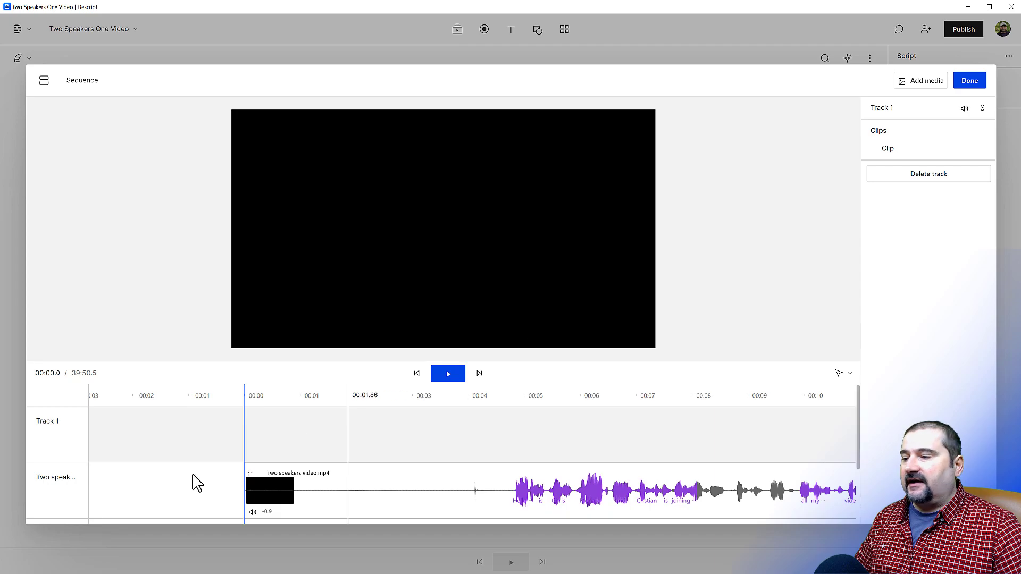
Step: Delete the empty Track 1 from the sequence, keeping only the two video tracks
click(329, 442)
click(260, 441)
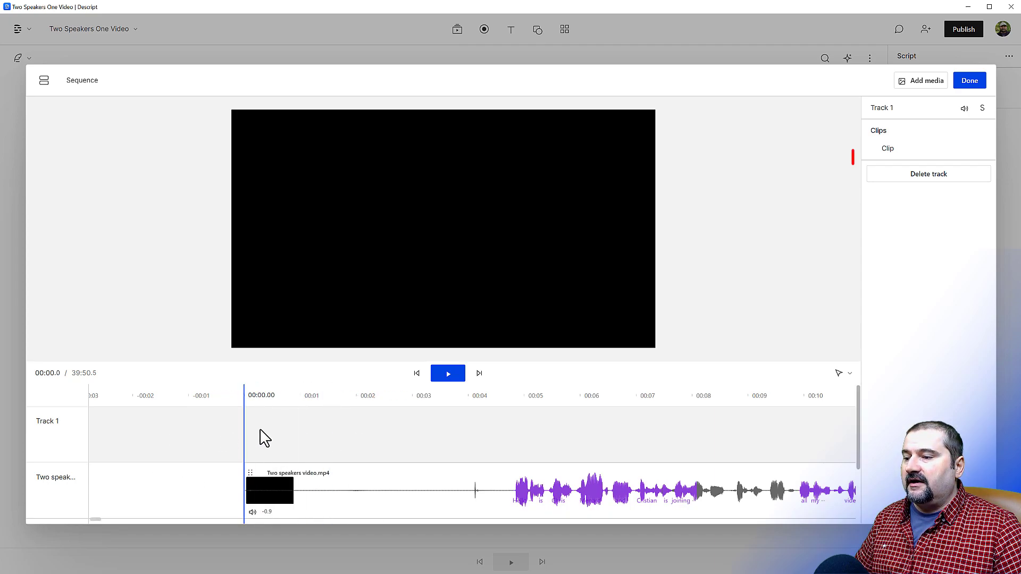
click(922, 178)
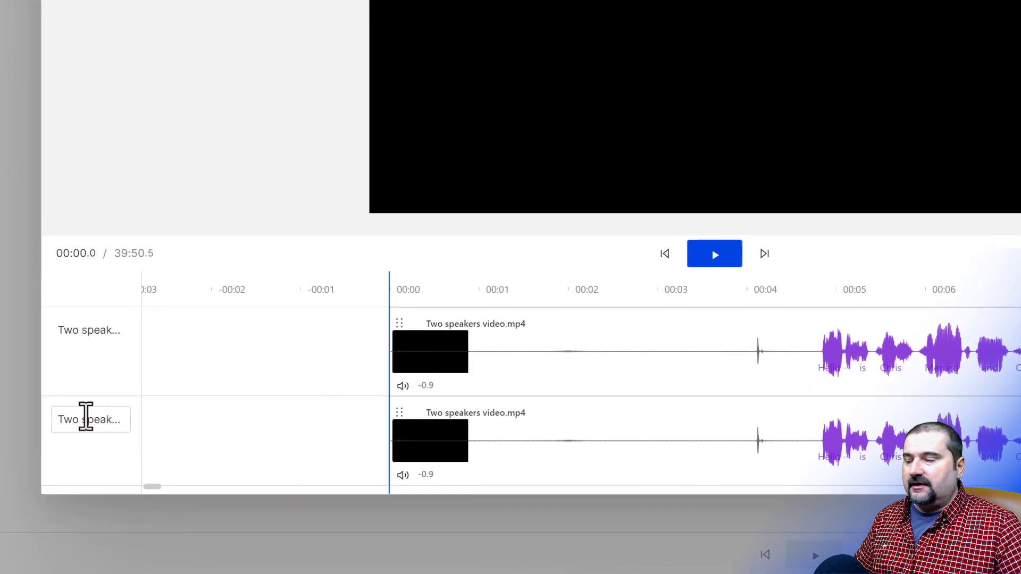
Step: Rename the upper video track with one speaker's first name and the lower track with the other speaker's first name
double_click(92, 332)
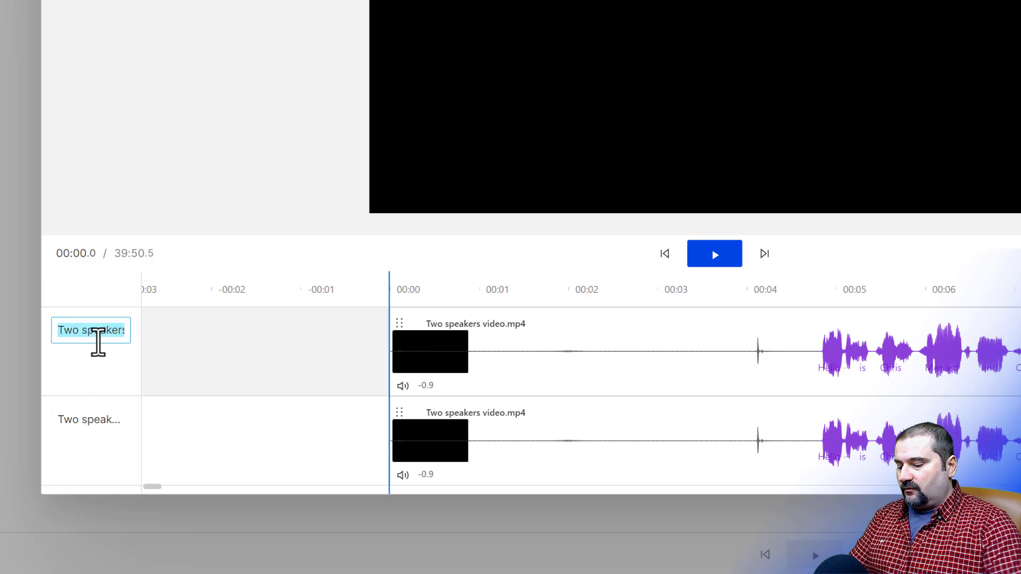
text(Cristi)
key(Return)
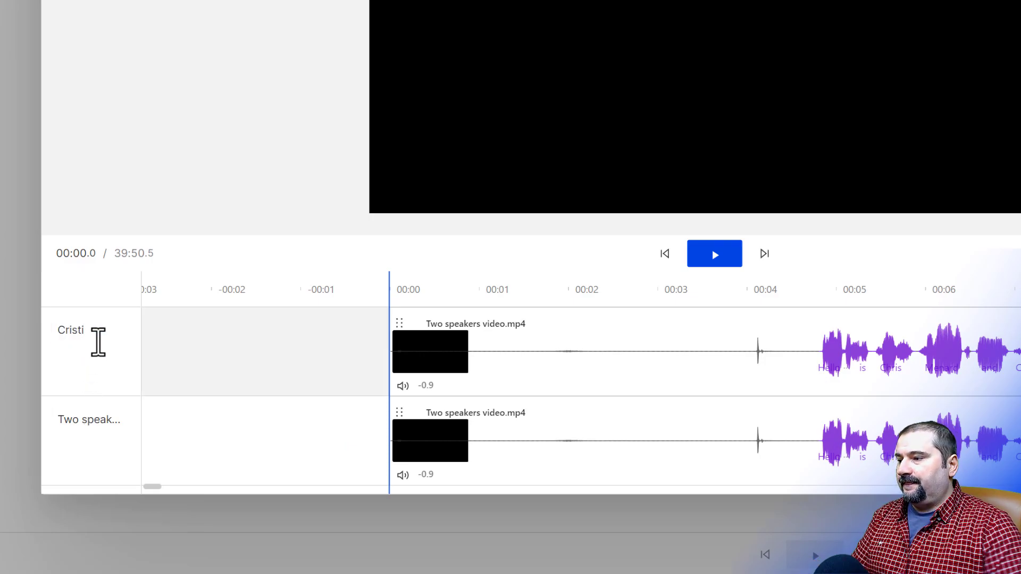
double_click(94, 420)
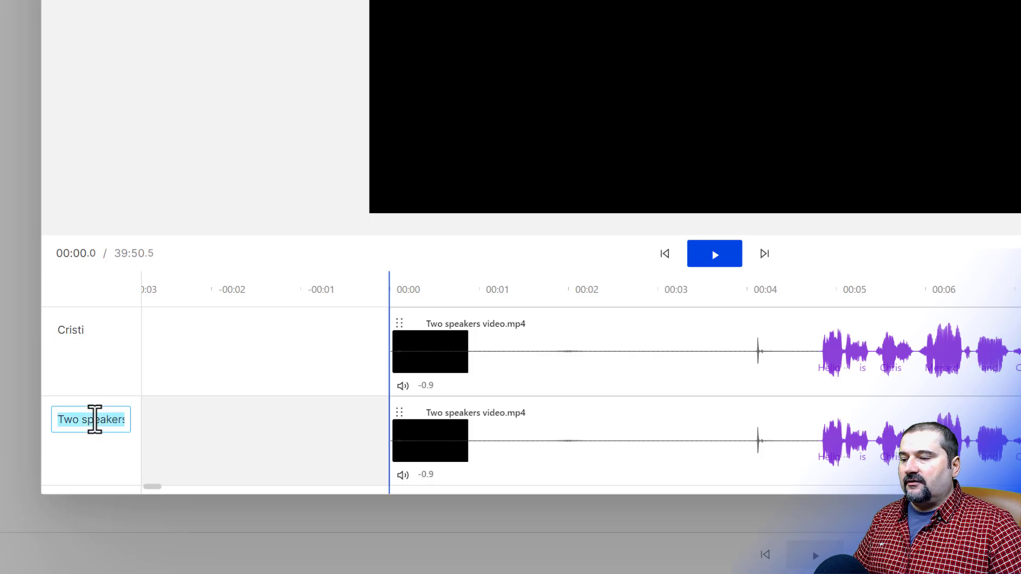
text(Chris)
key(Return)
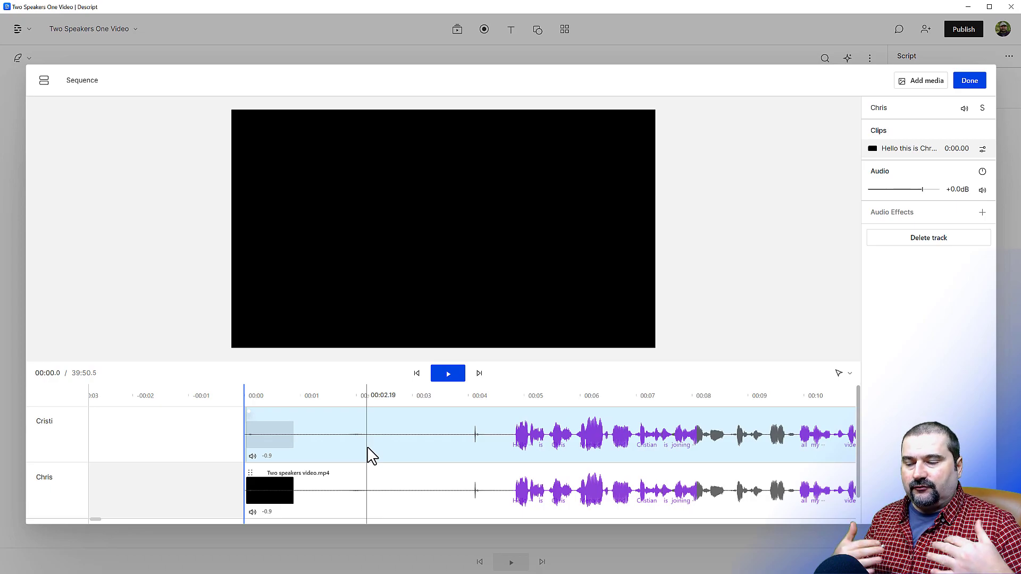
Step: Mute the audio of the upper video track and finish editing the sequence
click(390, 452)
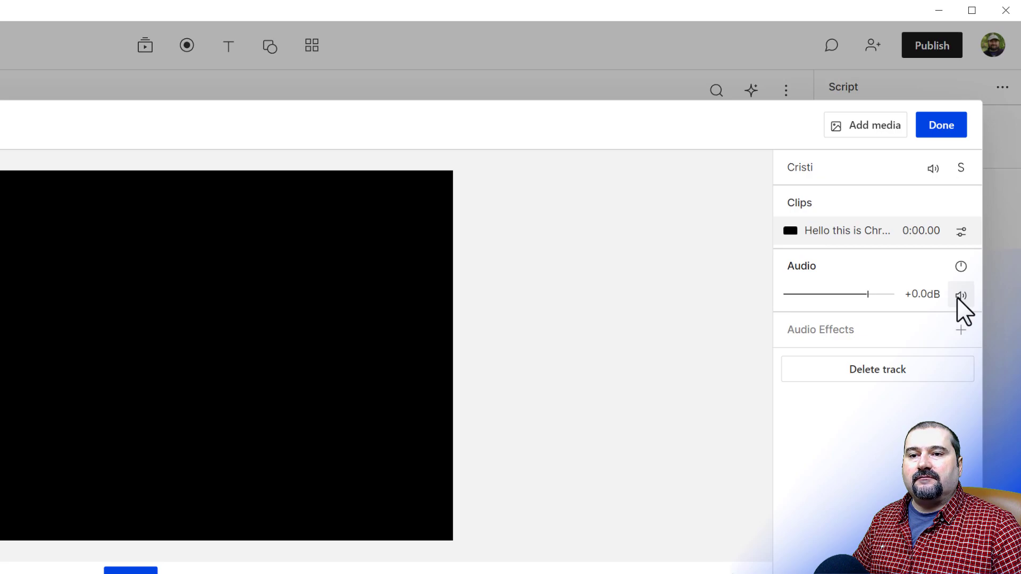
click(957, 296)
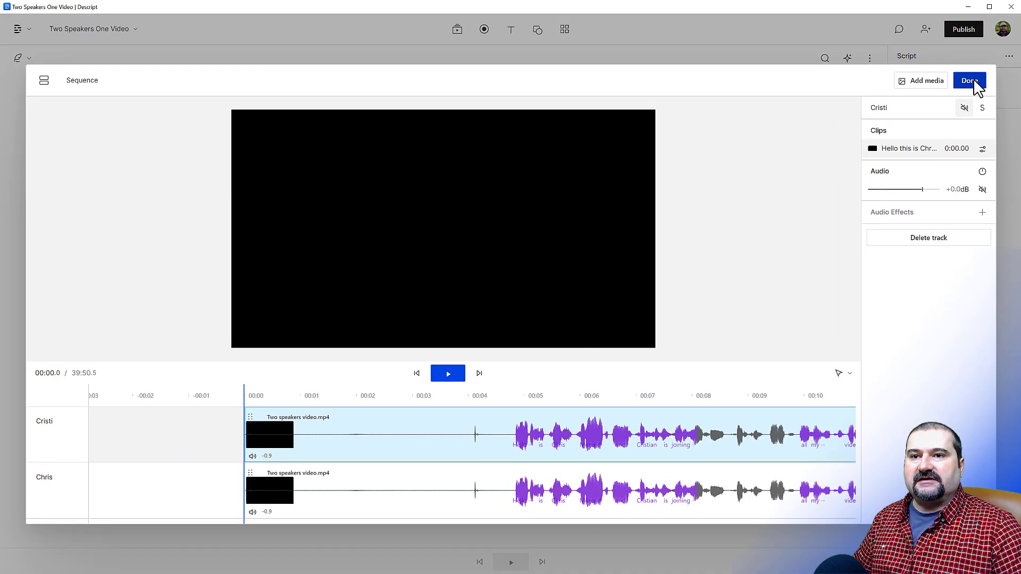
click(976, 85)
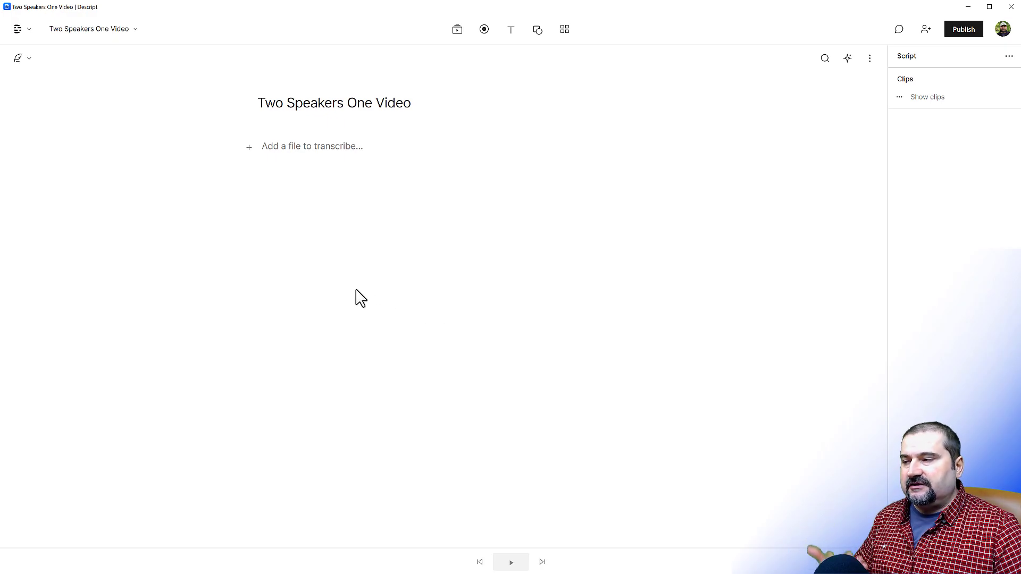
click(136, 29)
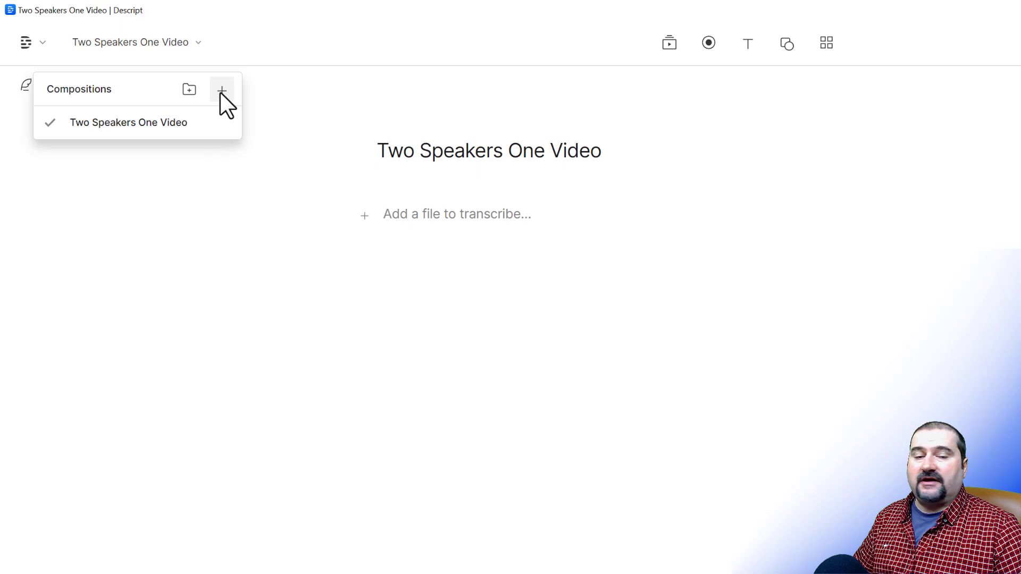
click(358, 267)
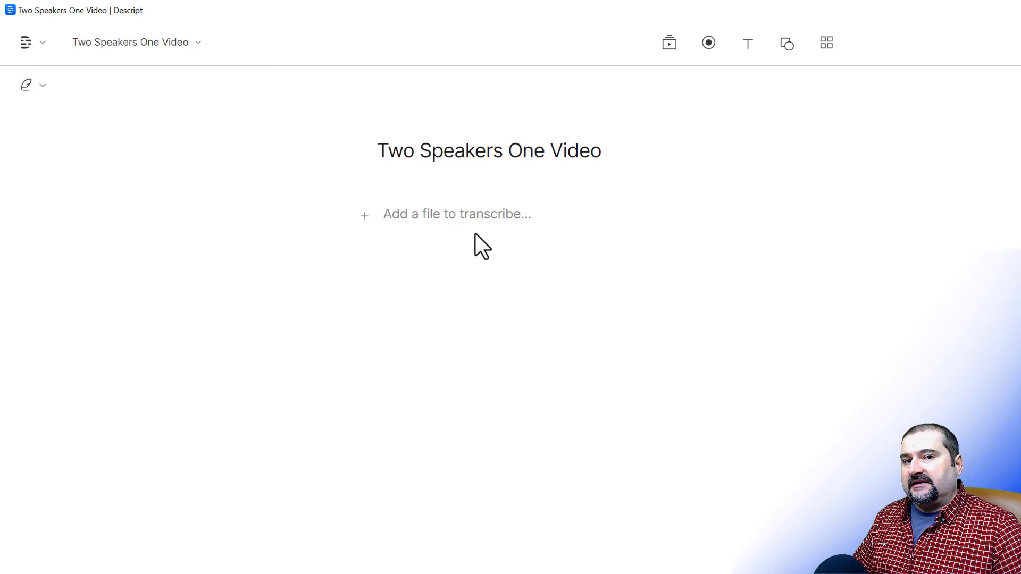
Step: Rename the new sequence in the media files as "Both speakers" and insert it into the script of the Two Speakers One Video composition
click(670, 47)
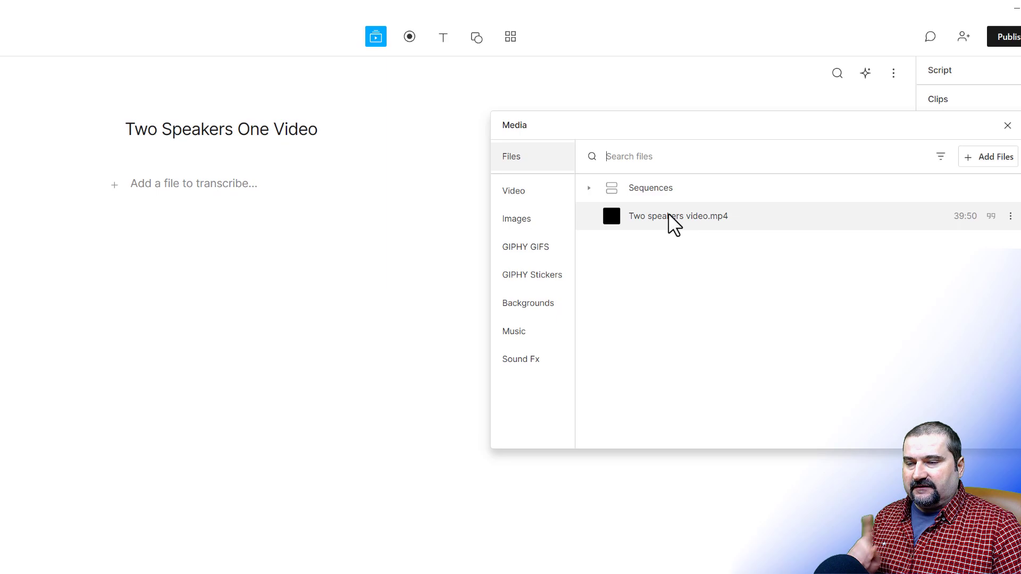
click(590, 188)
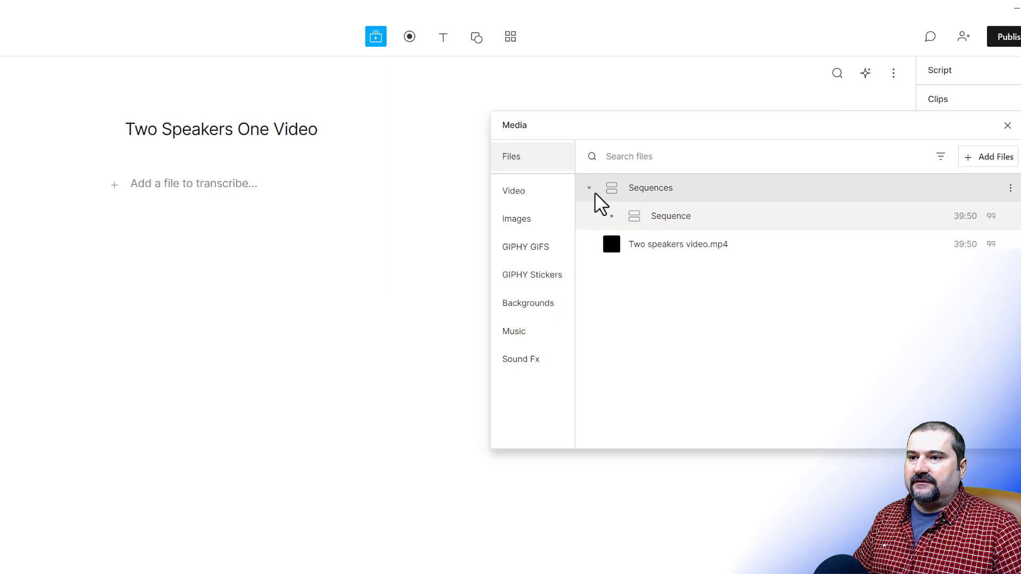
click(684, 218)
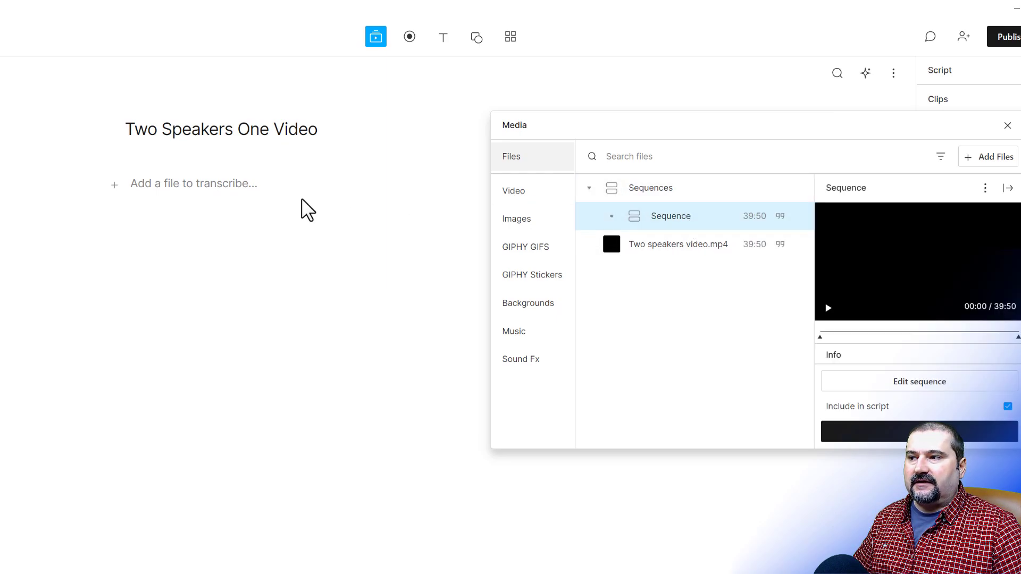
right_click(680, 224)
click(694, 229)
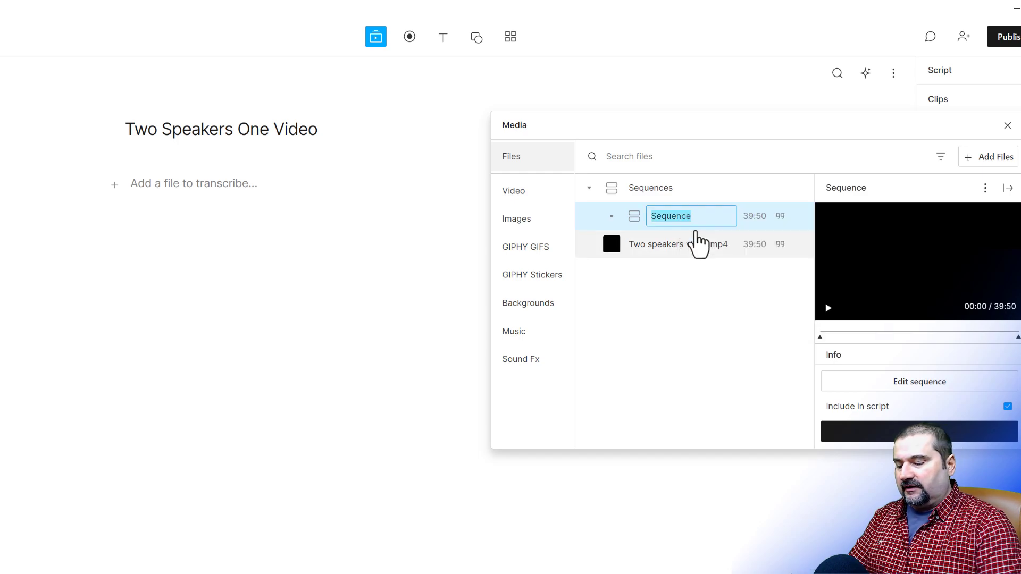
text(Both speakers)
key(Return)
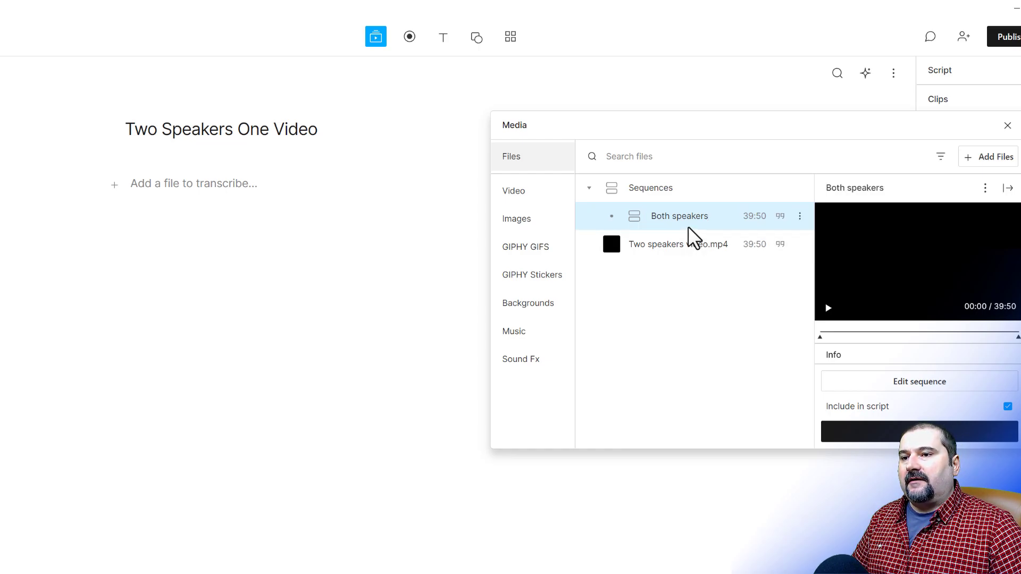
drag(688, 222, 239, 210)
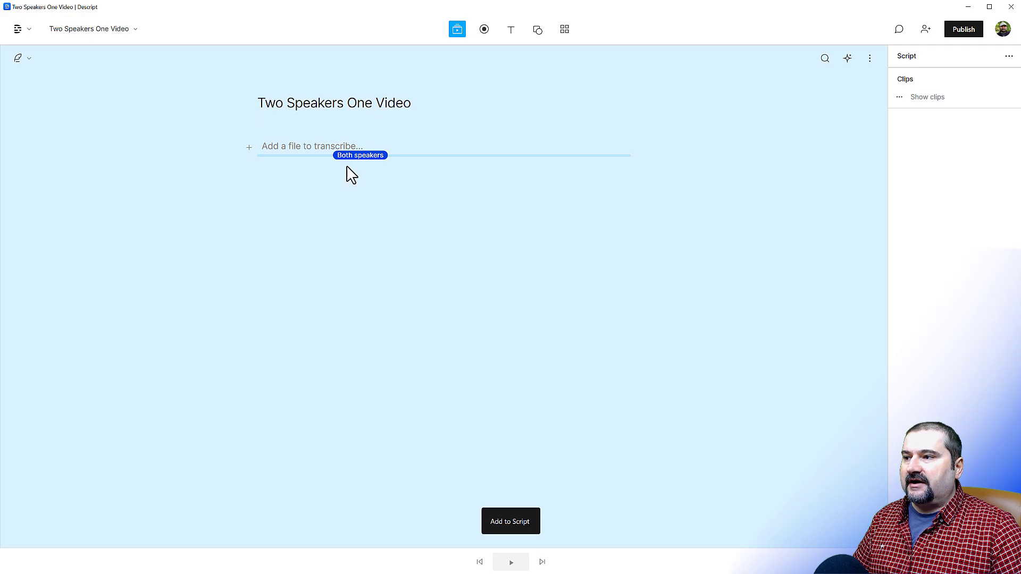
drag(347, 167, 346, 167)
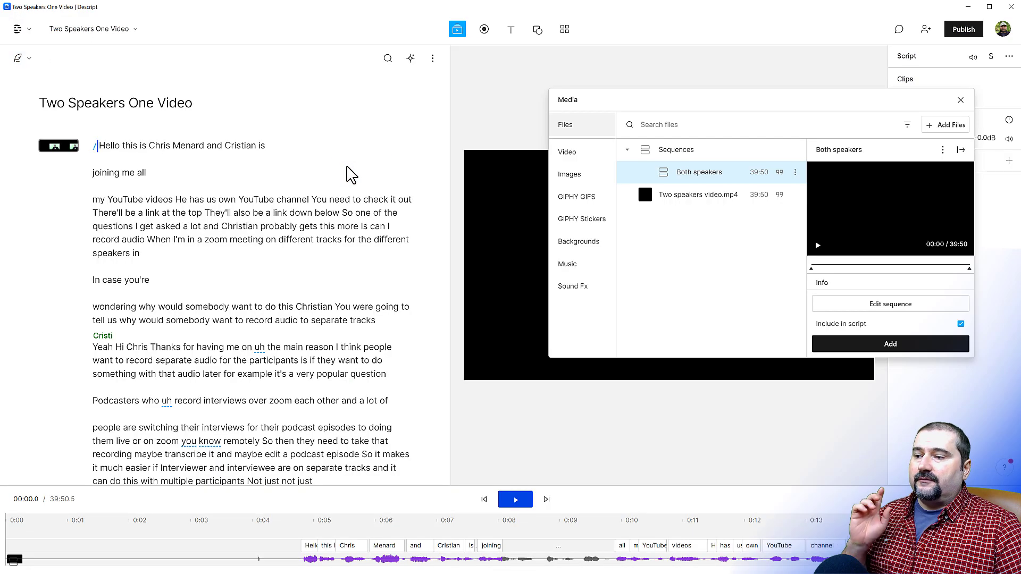
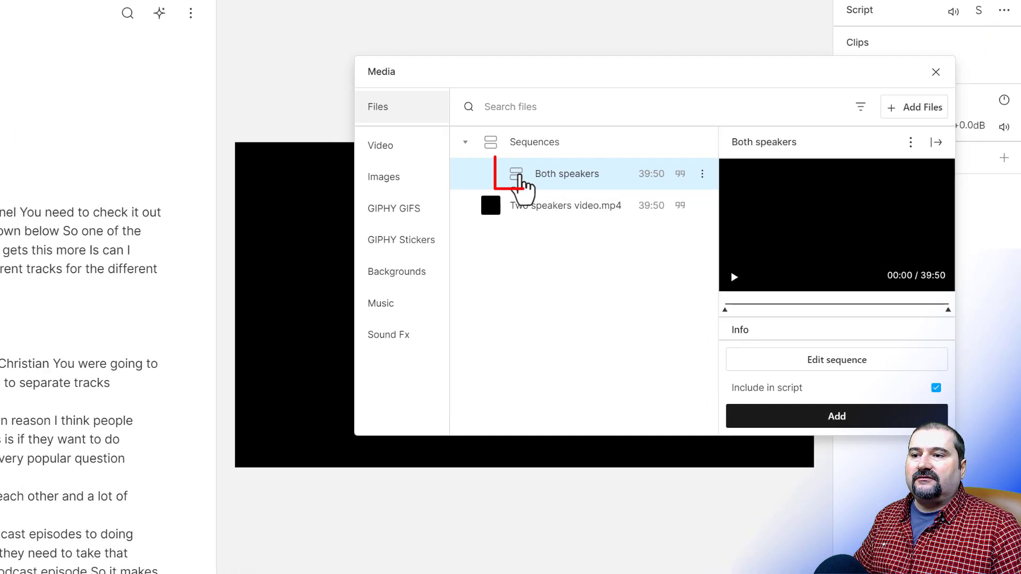
Step: Reopen the "Both speakers" sequence for editing and detach the audio from the upper speaker's video clip
double_click(533, 176)
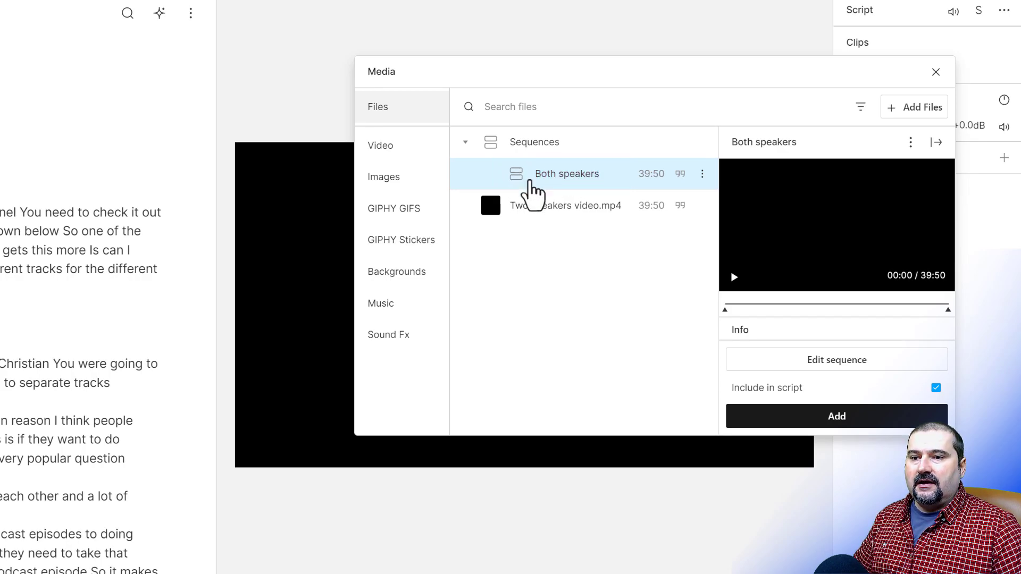
click(838, 361)
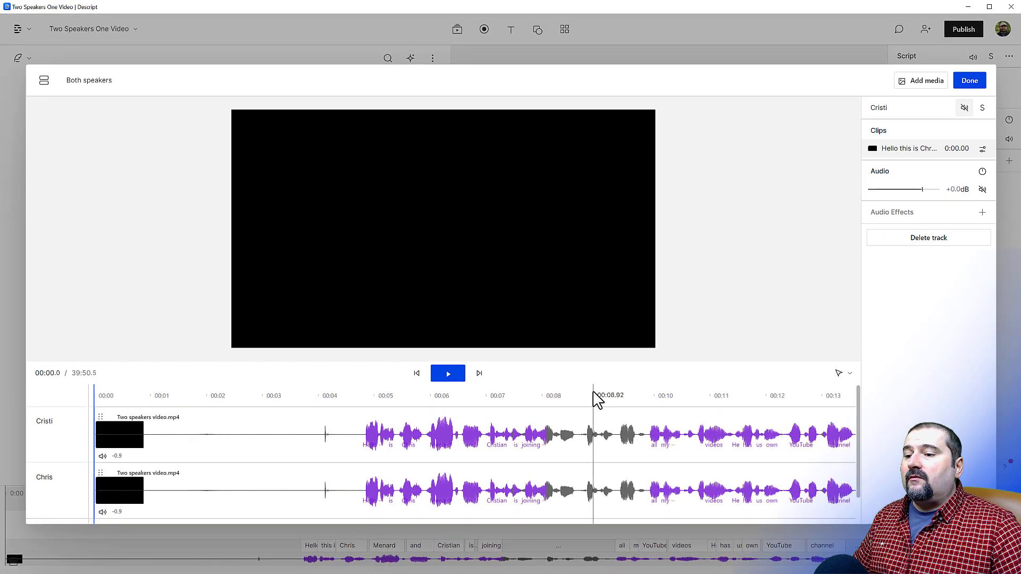
click(510, 435)
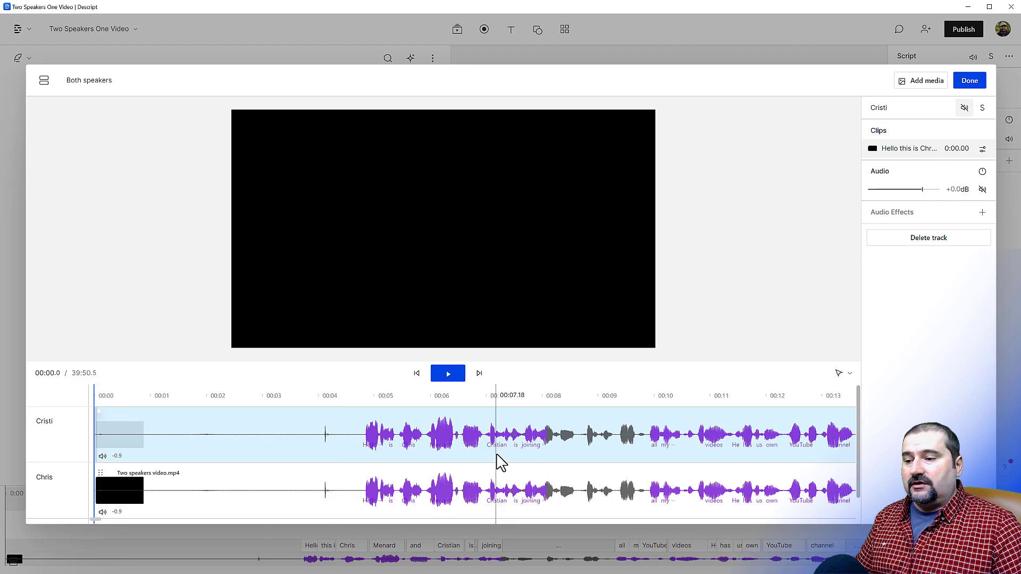
scroll(495, 462, up, 3)
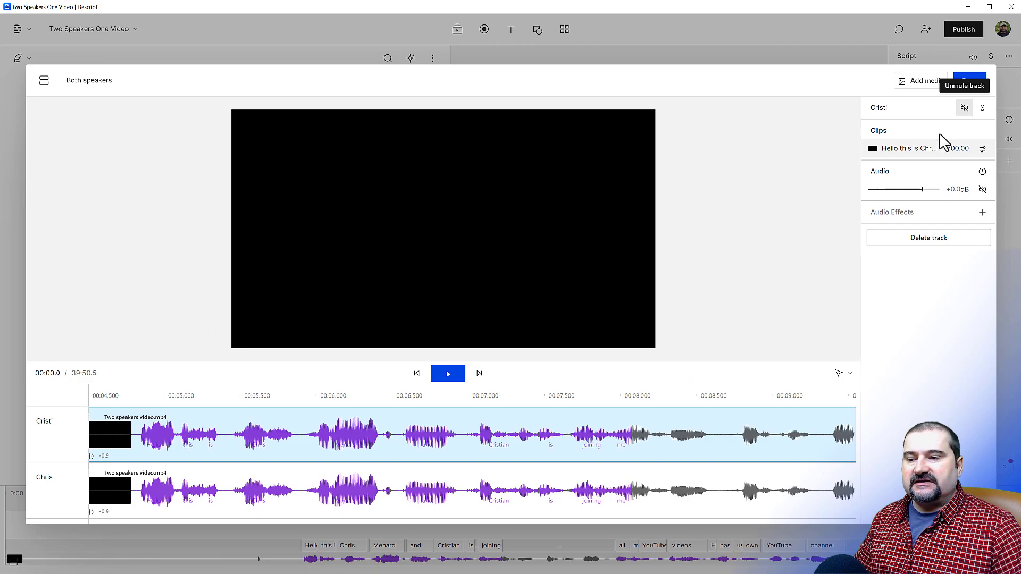
right_click(506, 434)
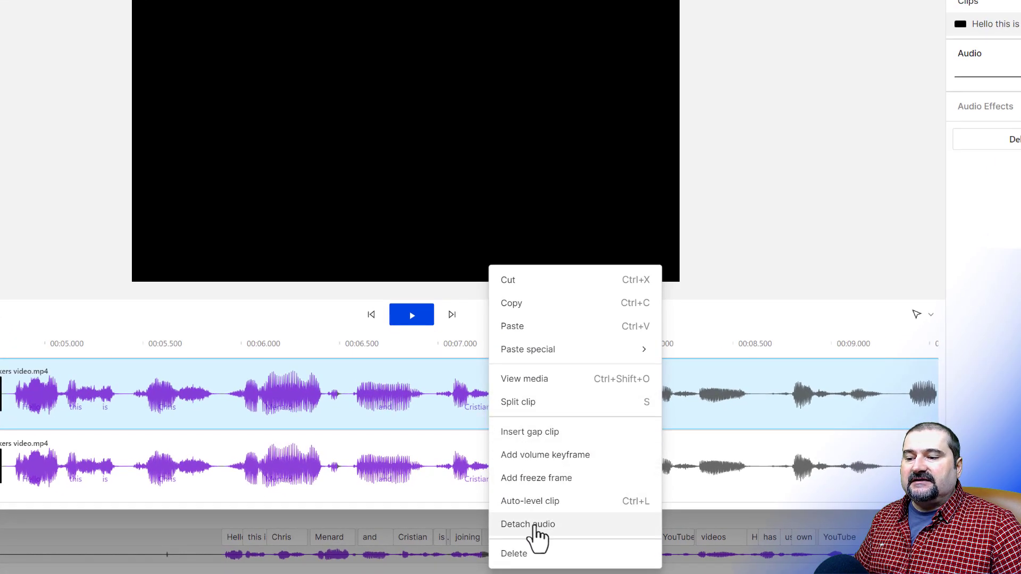
click(534, 525)
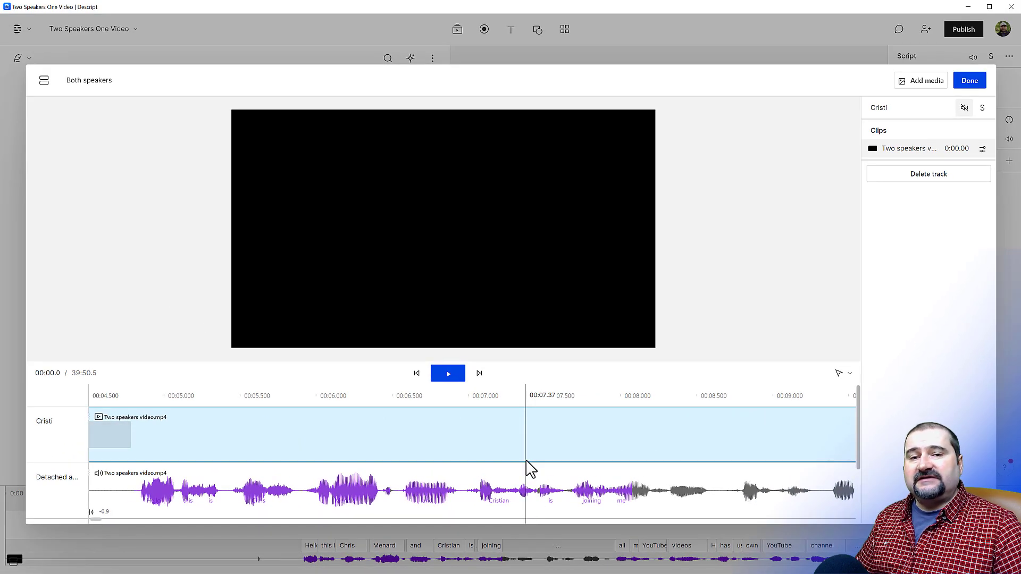
Step: Delete the detached audio track from the sequence and finish editing it
scroll(526, 467, down, 2)
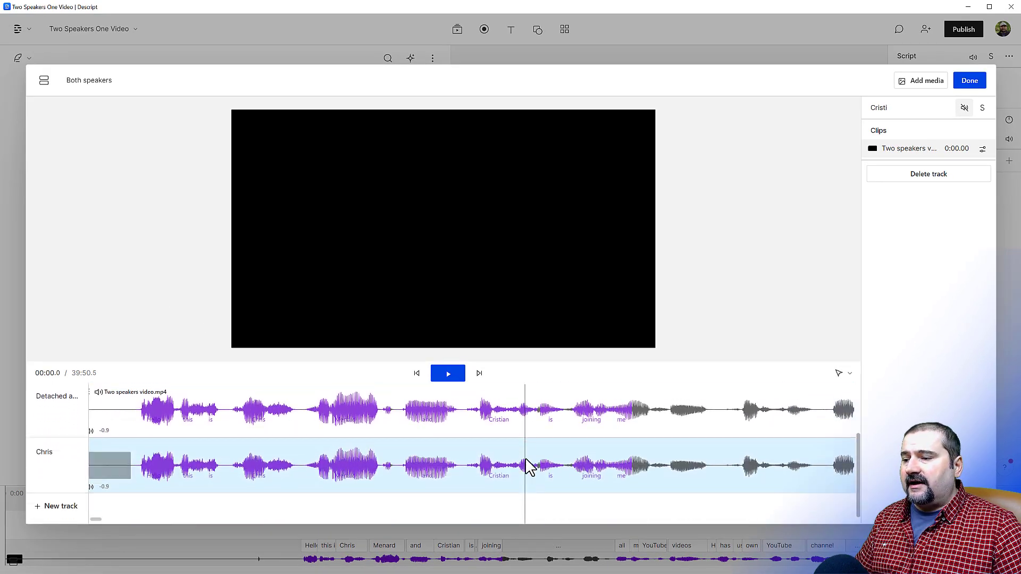
scroll(399, 456, up, 2)
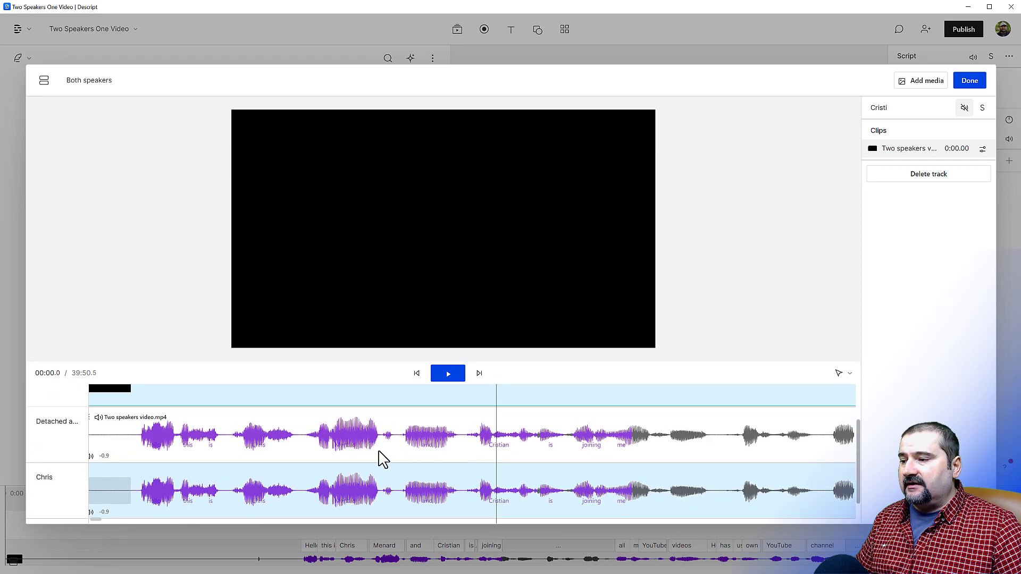
scroll(204, 445, up, 1)
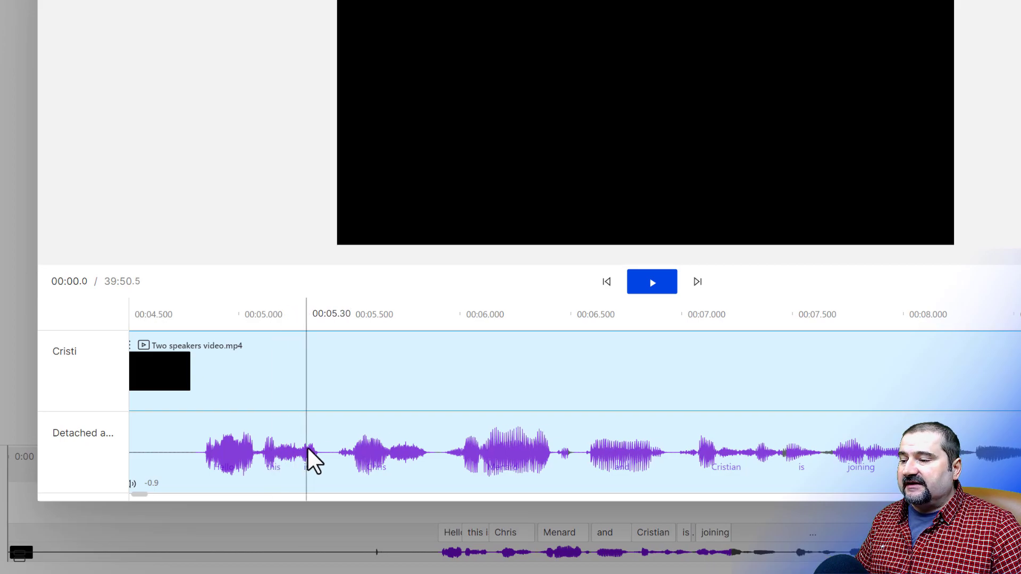
click(87, 456)
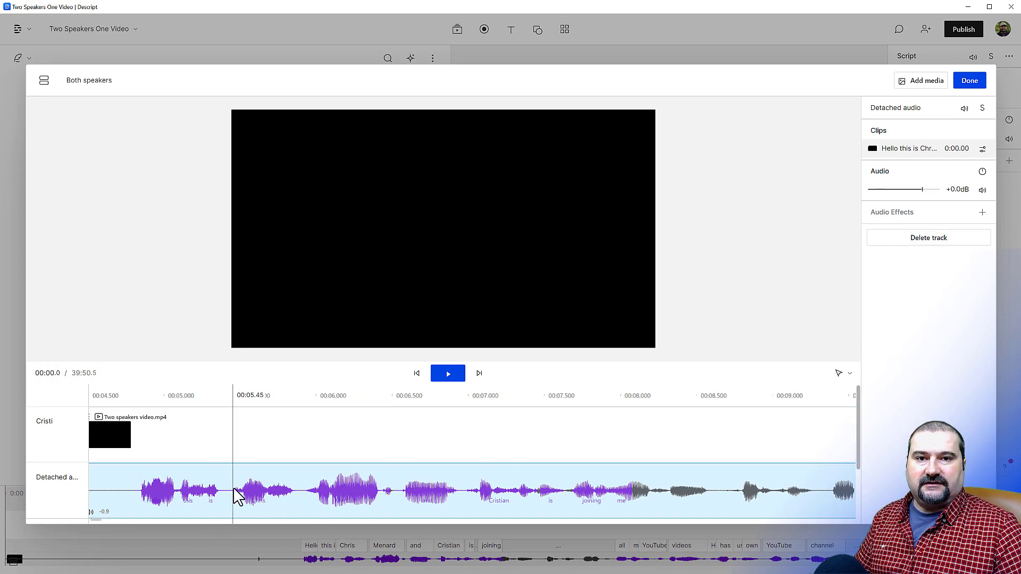
click(928, 238)
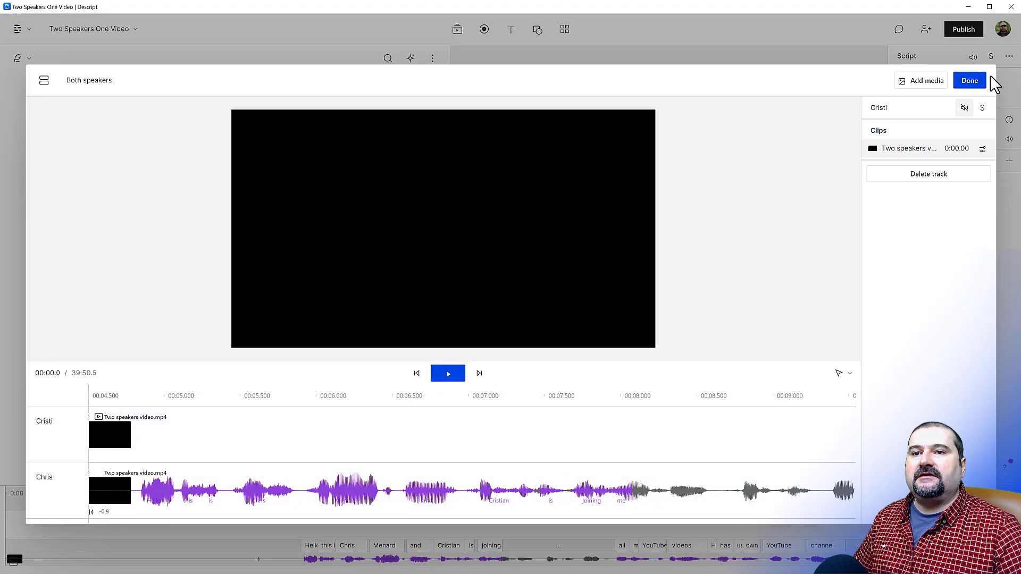
click(969, 81)
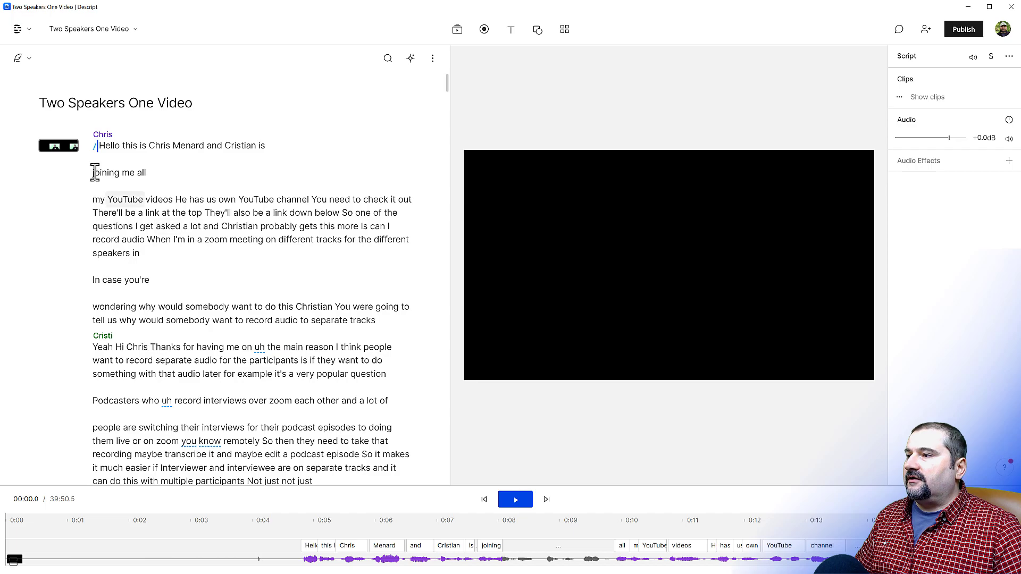
Step: Jump to "joining me all" in the script and inspect the two side-by-side video layers and the speaker track each one uses
click(141, 175)
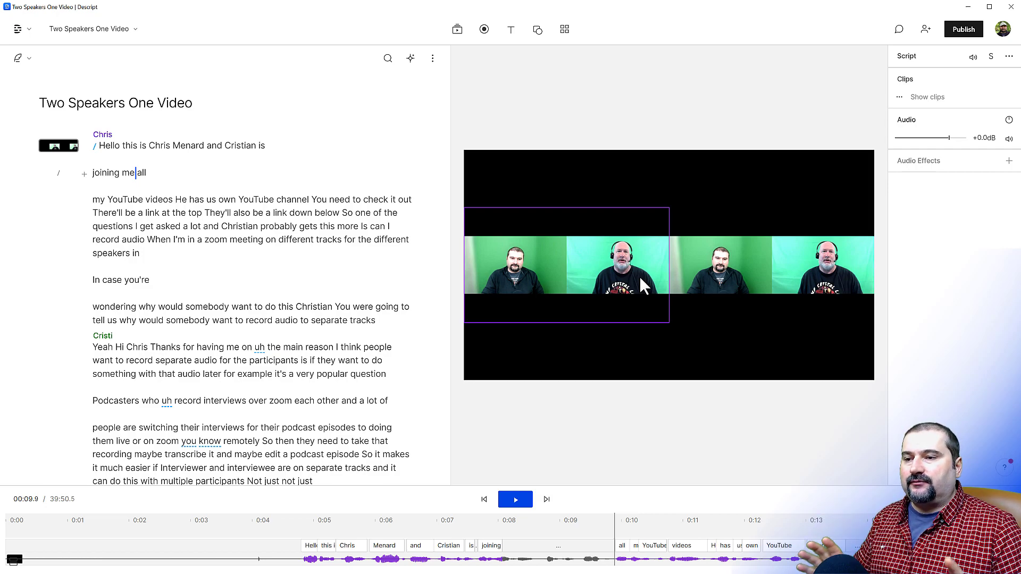
click(625, 284)
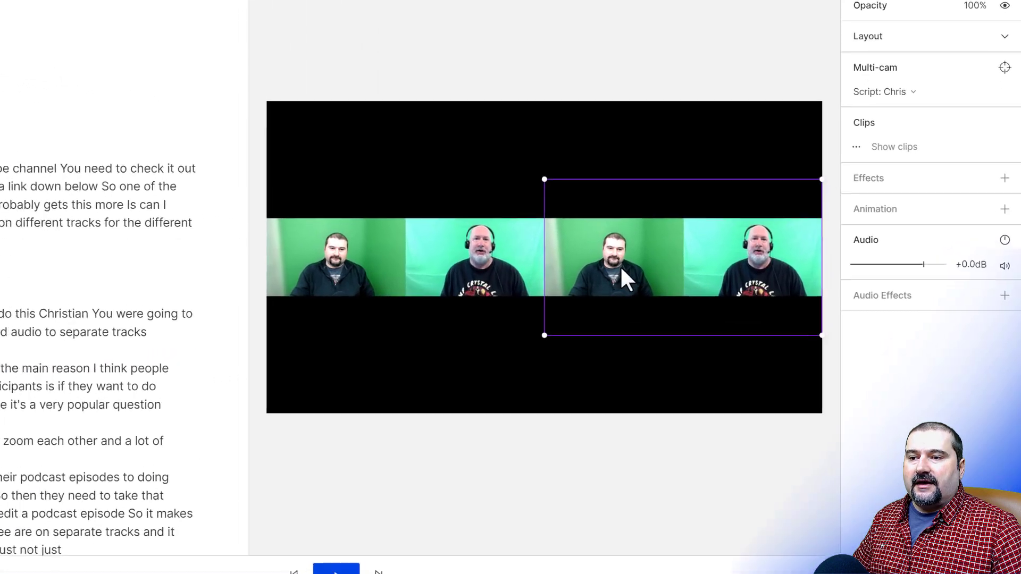
click(546, 251)
click(451, 257)
click(645, 260)
click(386, 275)
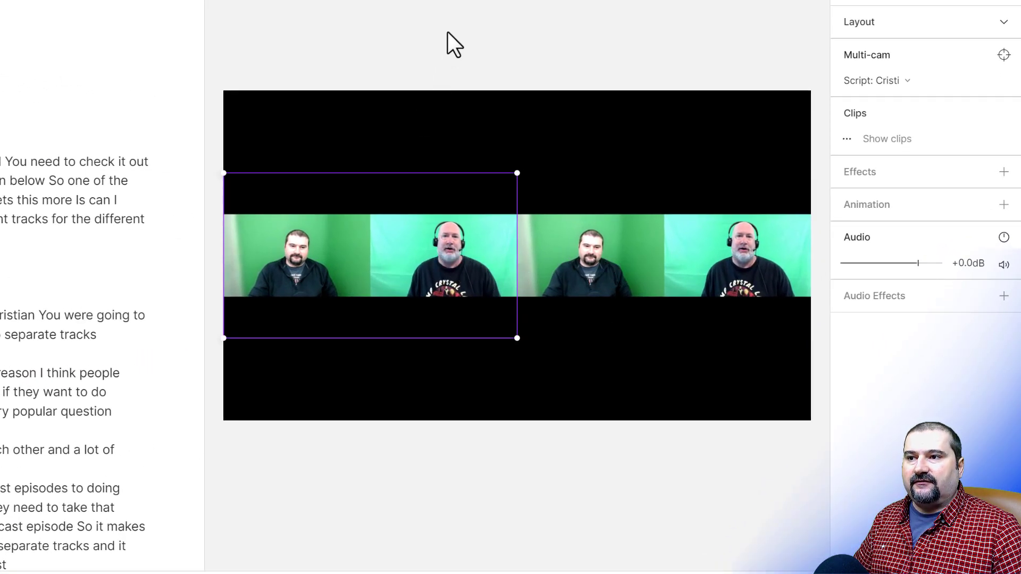
click(486, 24)
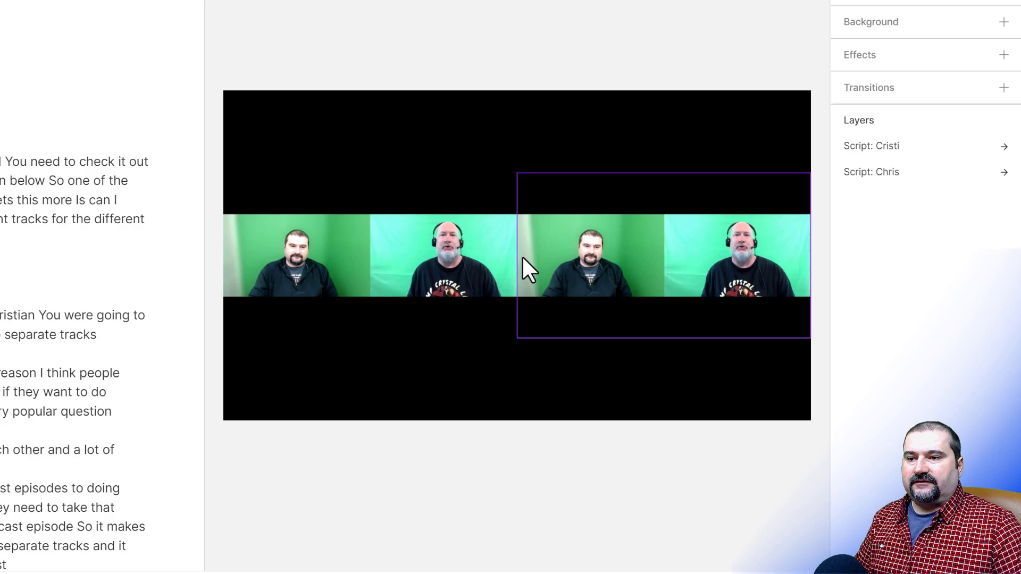
Step: Crop the right video layer to only the bearded speaker with the headset and move it inward from the canvas edge
click(558, 265)
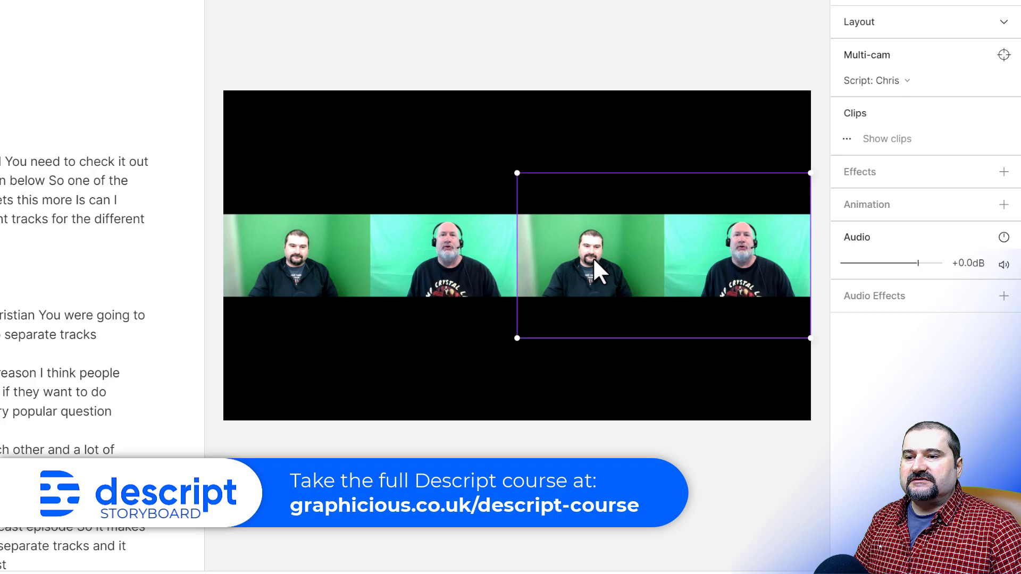
drag(594, 259, 646, 275)
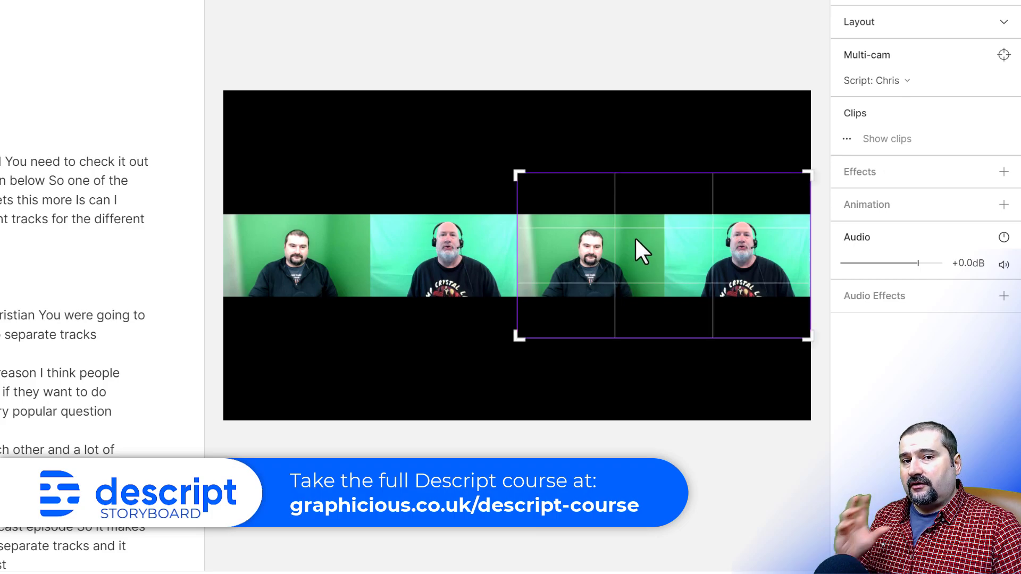
drag(521, 252, 535, 252)
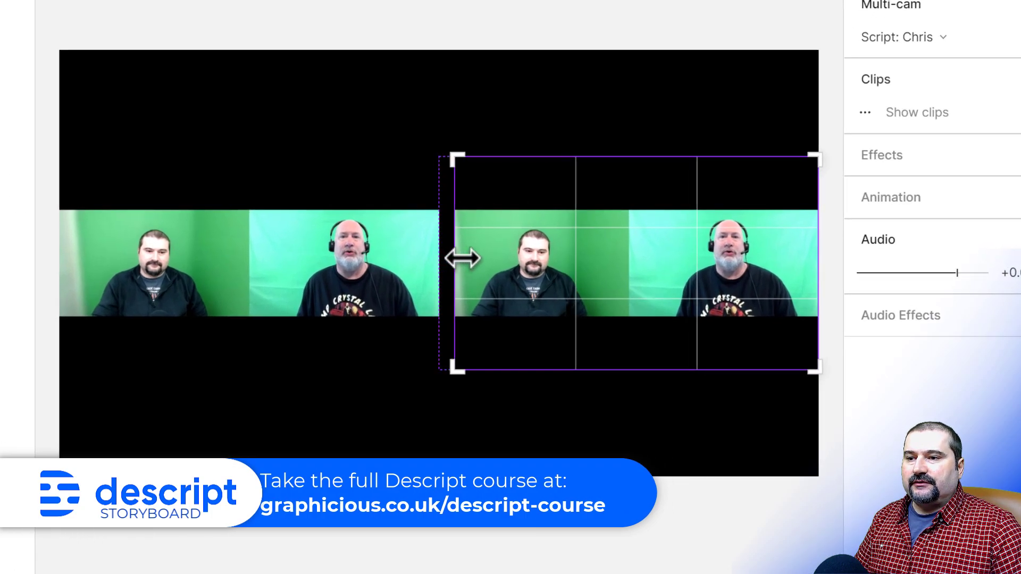
drag(461, 259, 629, 260)
drag(738, 163, 734, 207)
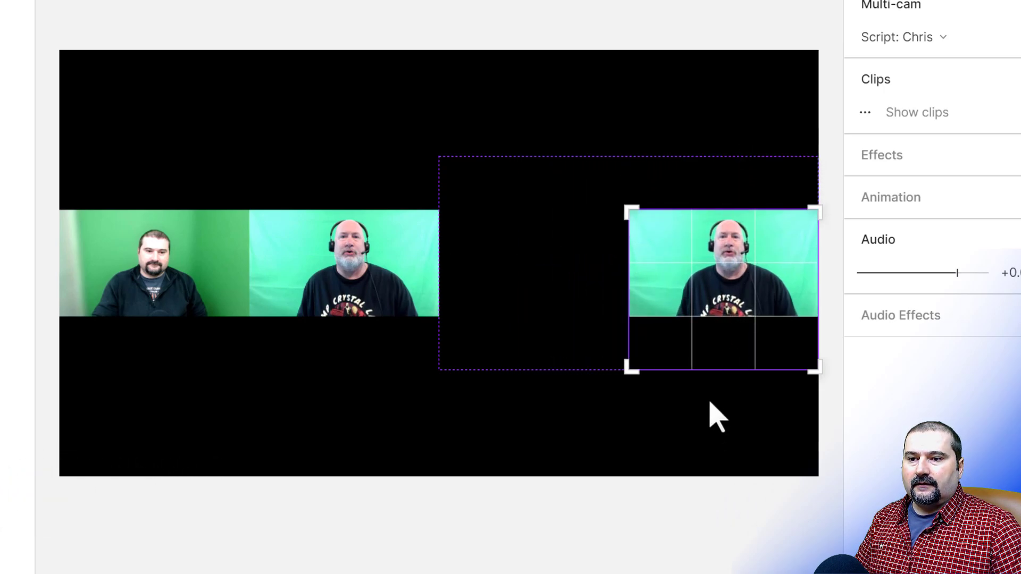
drag(712, 374, 717, 321)
click(683, 278)
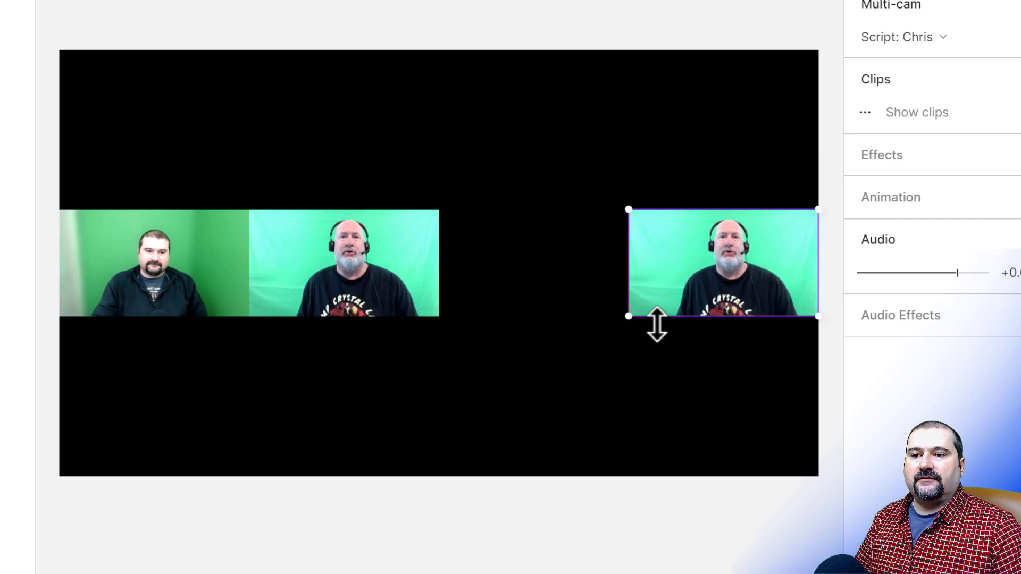
drag(690, 284, 608, 264)
drag(596, 281, 597, 282)
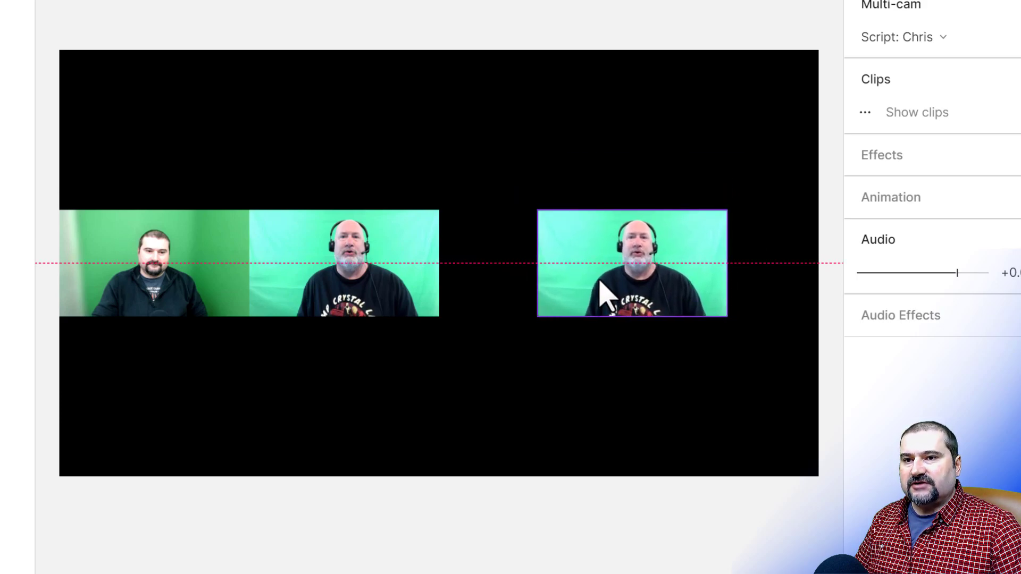
Step: Shift the left video layer slightly up and inward, and crop it to only the speaker without the headset
click(388, 296)
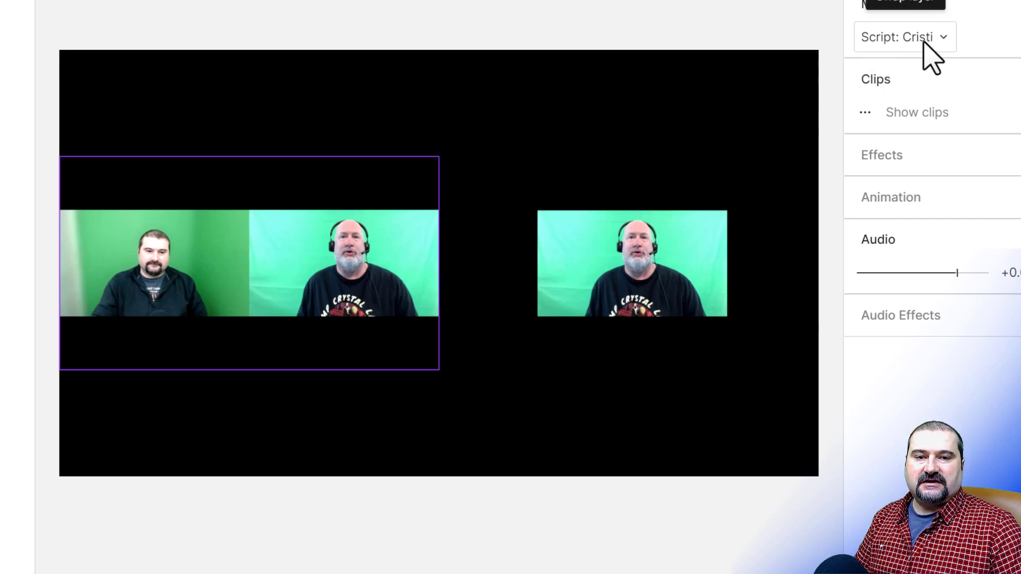
drag(203, 299, 236, 264)
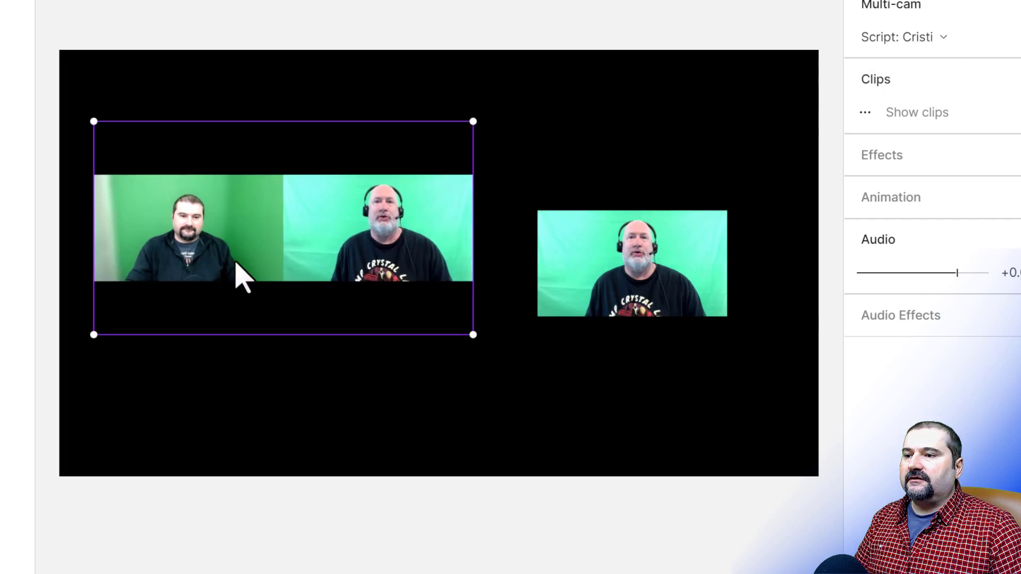
double_click(257, 244)
drag(471, 238, 280, 237)
drag(186, 121, 183, 176)
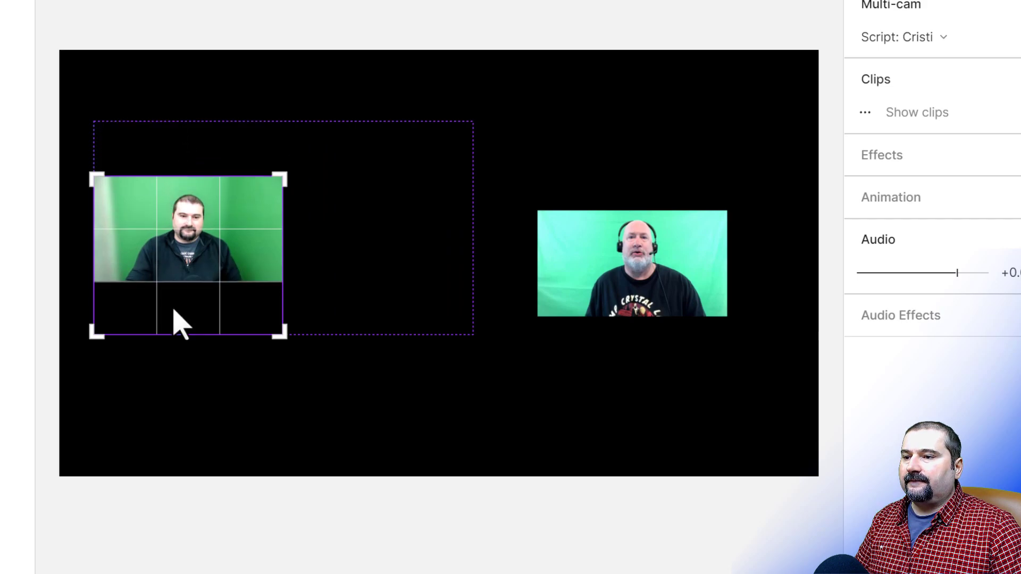
drag(180, 335, 180, 279)
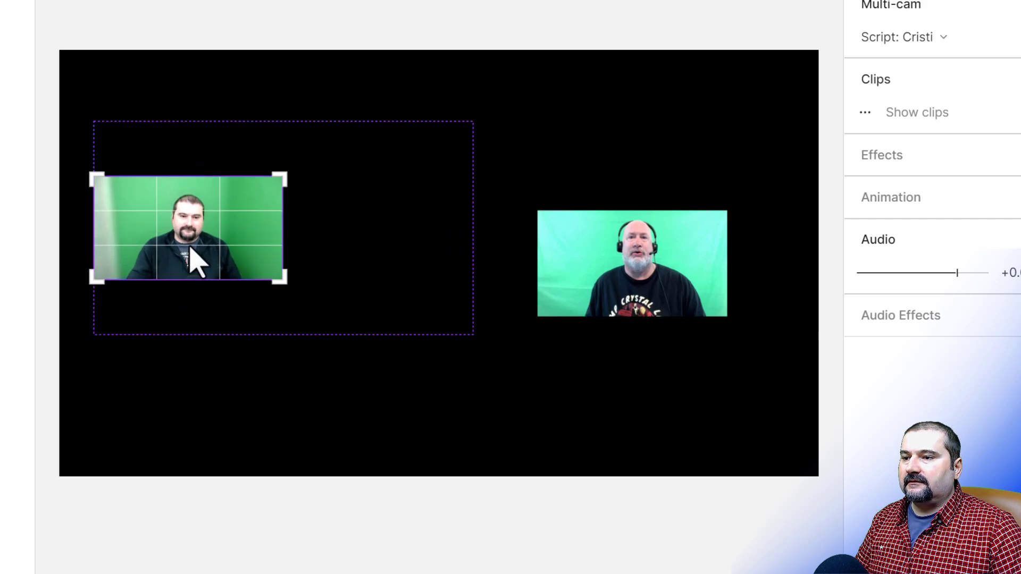
key(Return)
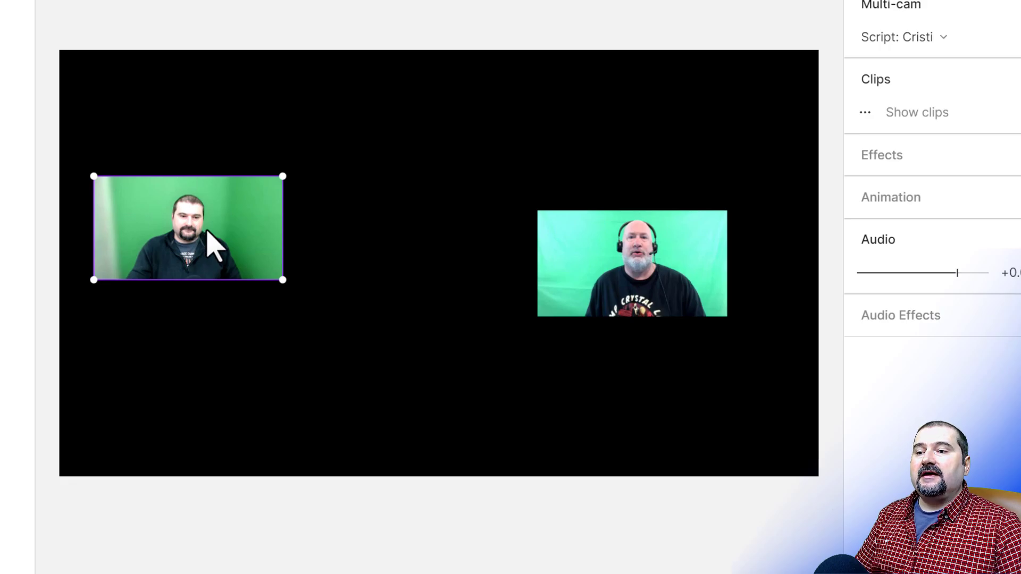
Step: Move the cropped layer of the speaker without the headset to the canvas's left edge and enlarge it to nearly half the canvas width
drag(206, 235, 372, 255)
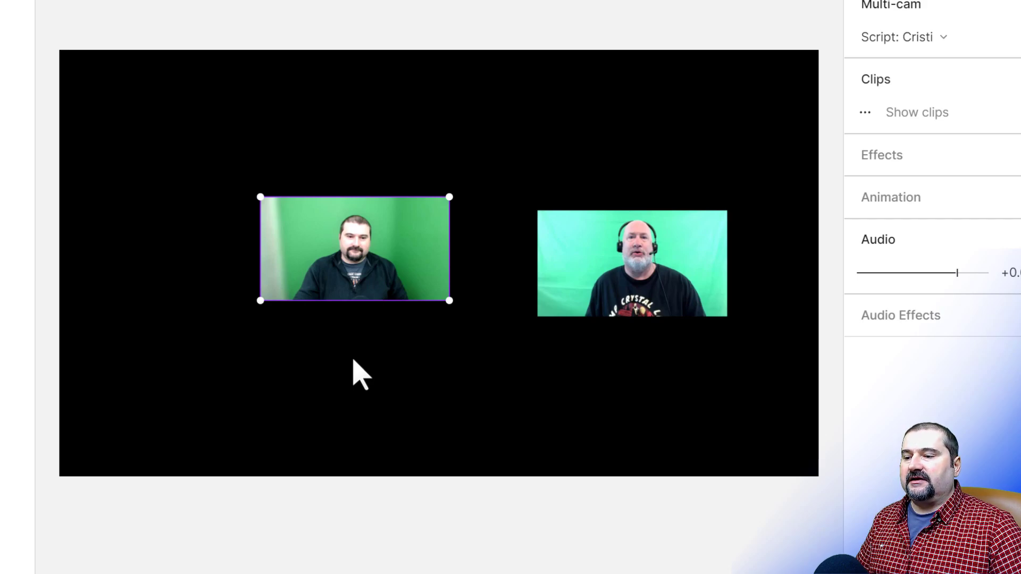
scroll(930, 287, down, 5)
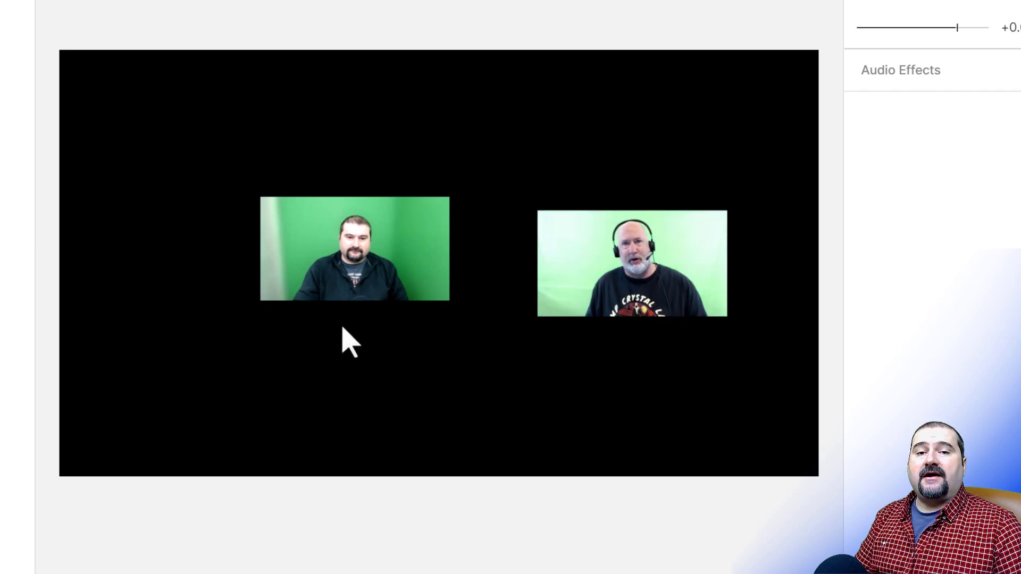
drag(369, 287, 162, 233)
drag(250, 269, 482, 328)
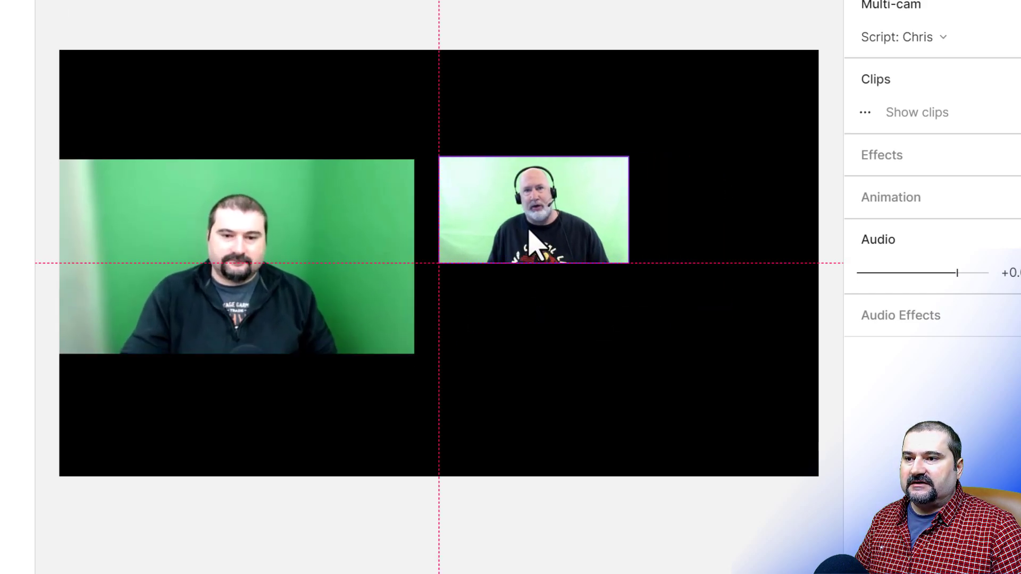
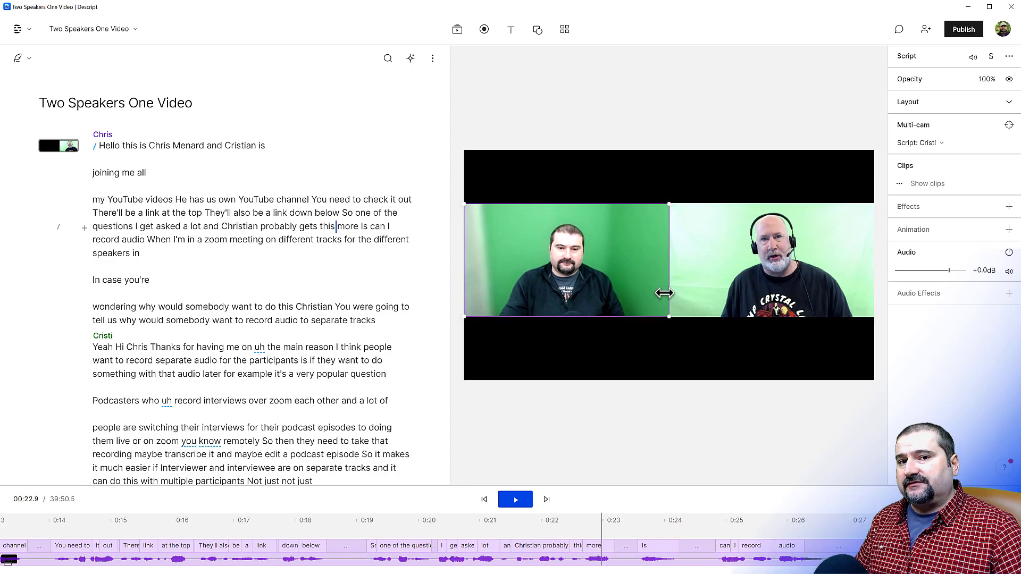
Step: Check the side-by-side layout at several points in the script paragraph starting "my YouTube videos"
click(160, 213)
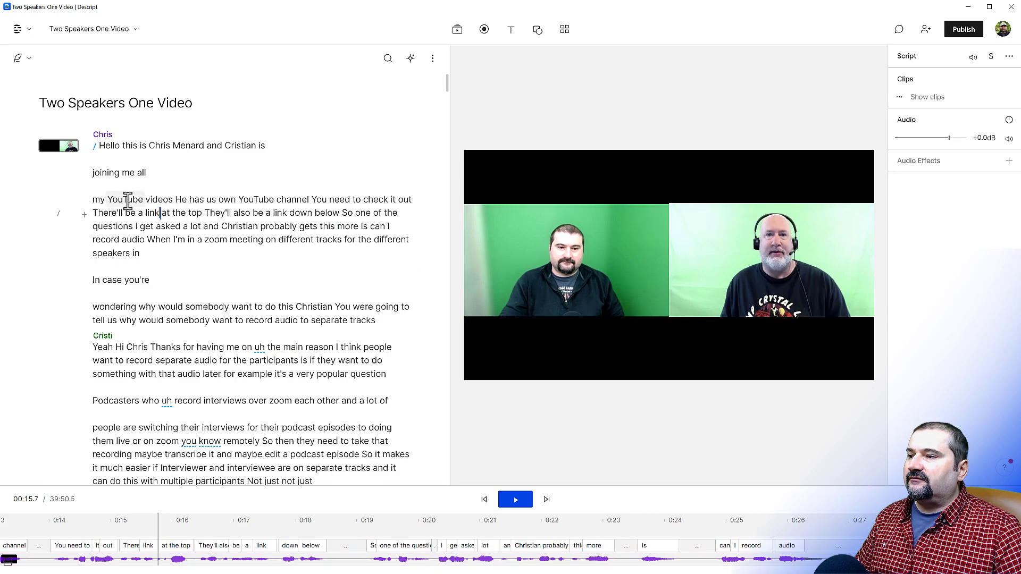
click(237, 200)
drag(99, 200, 183, 201)
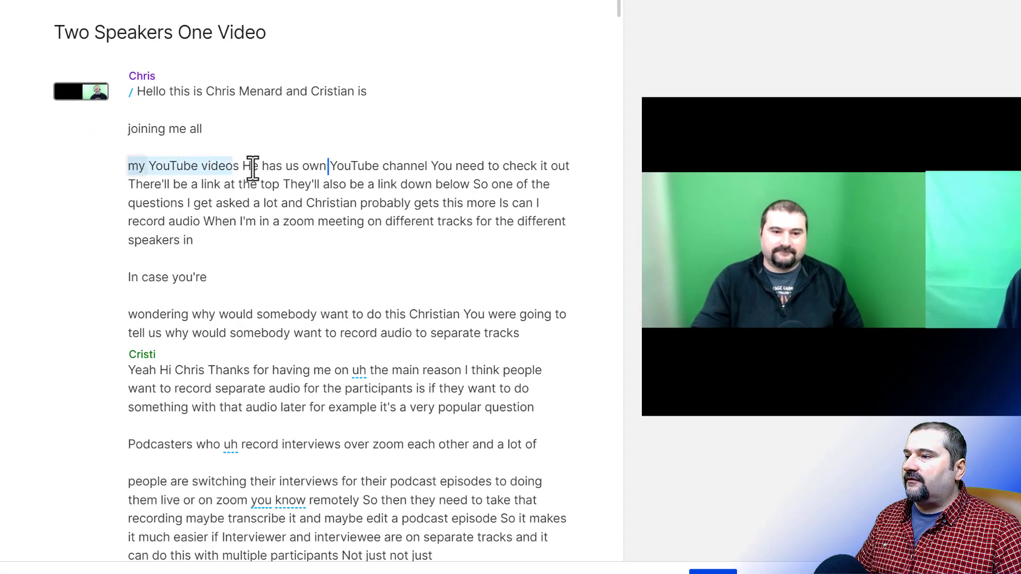
drag(252, 168, 364, 193)
click(352, 187)
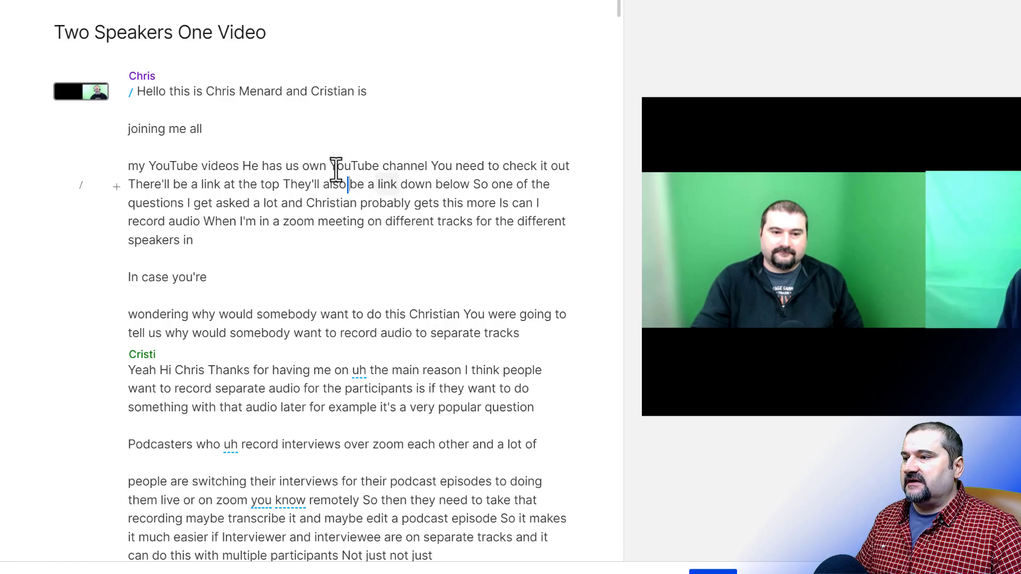
click(303, 202)
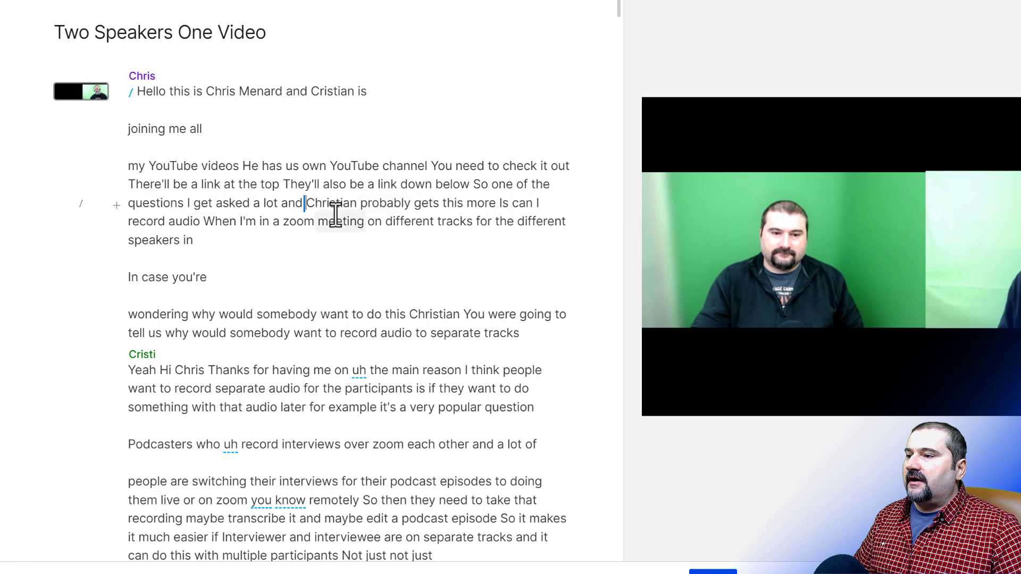
Step: Insert a scene boundary before "They'll also be a link down below" and move into the new scene's text
click(284, 185)
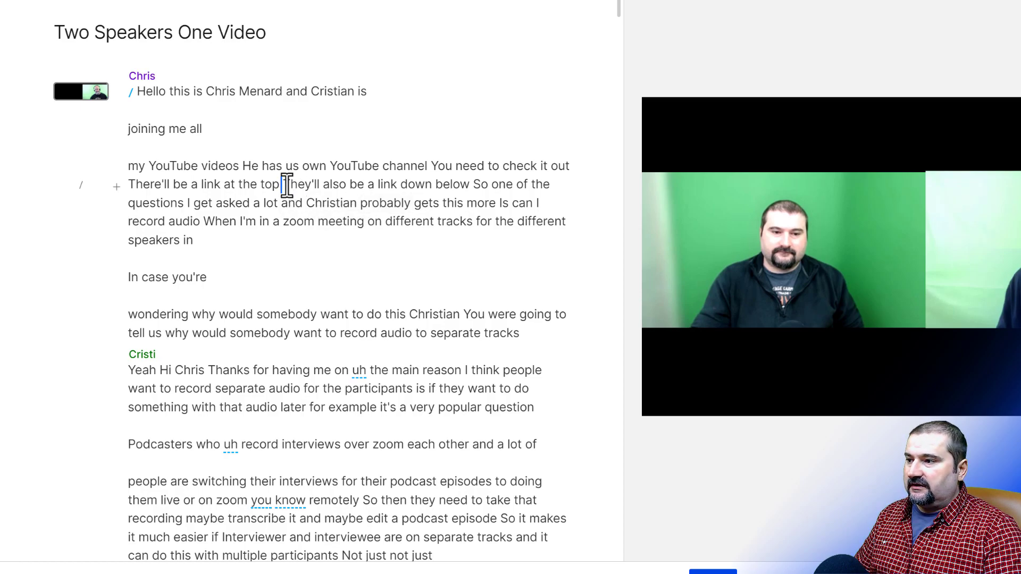
key(slash)
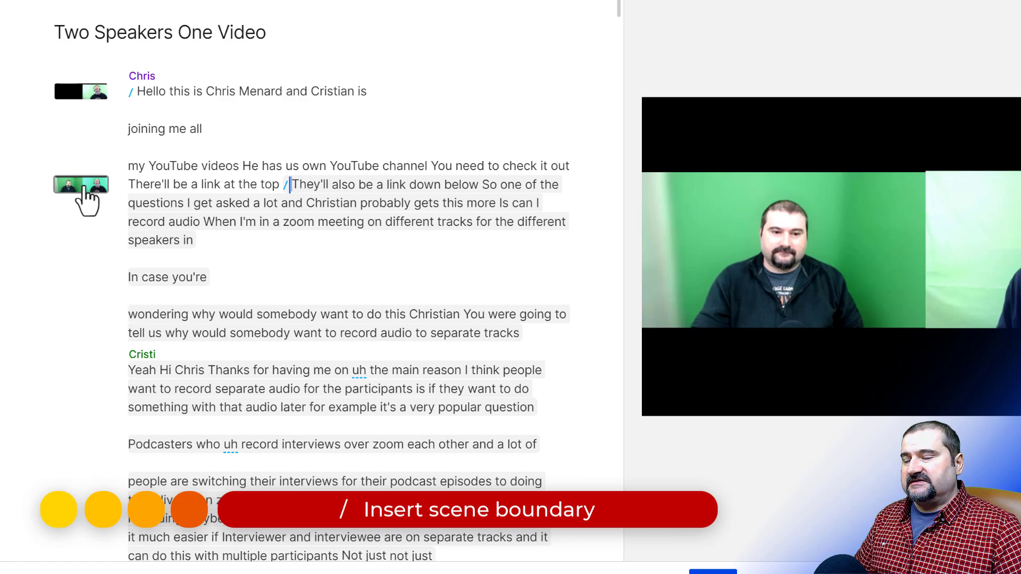
click(345, 200)
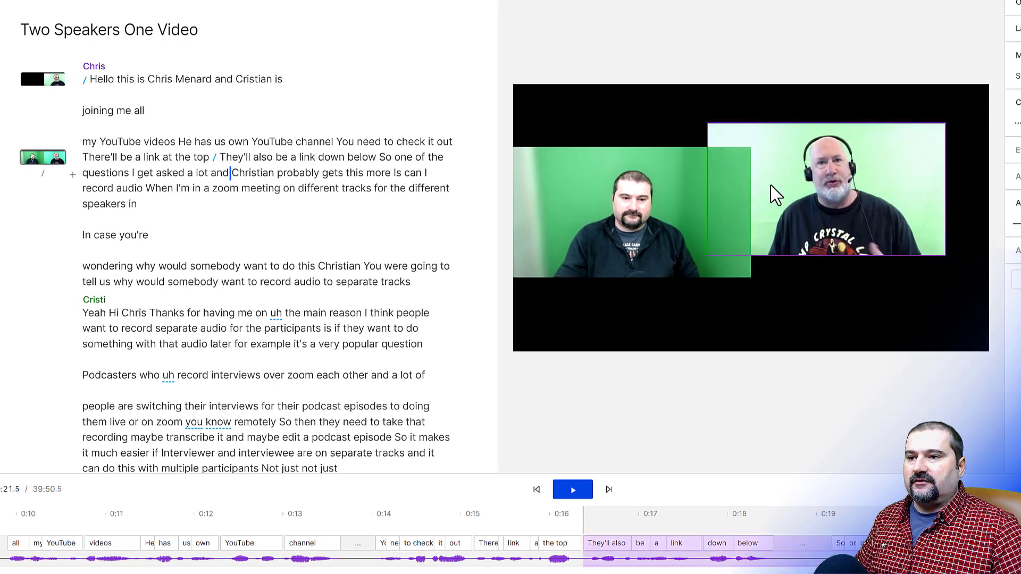
Step: Align the headset speaker's layer with the canvas's top-left corner and enlarge it to fill the whole canvas
drag(947, 218, 749, 171)
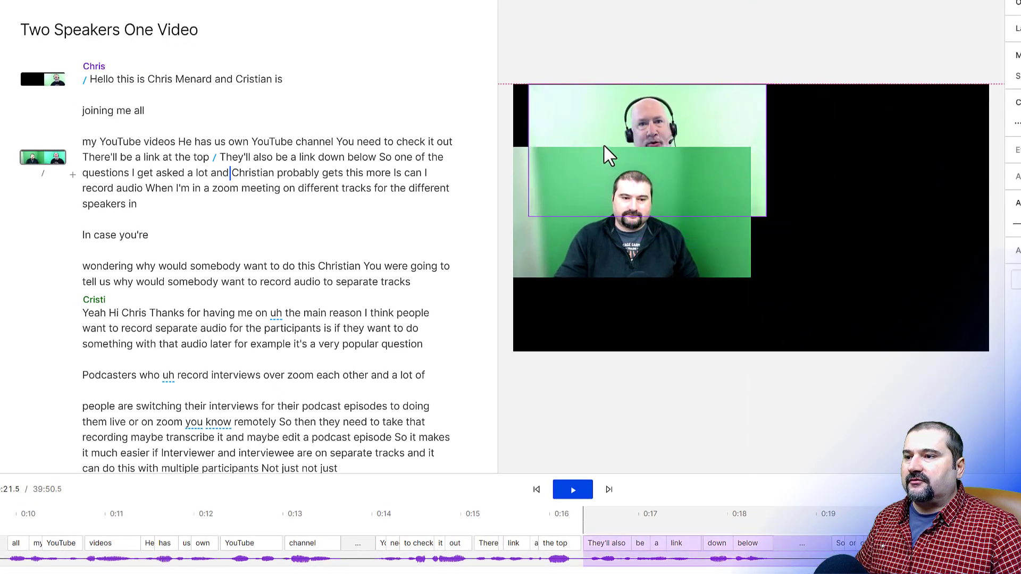
drag(604, 146, 595, 146)
drag(752, 219, 984, 342)
drag(873, 296, 875, 303)
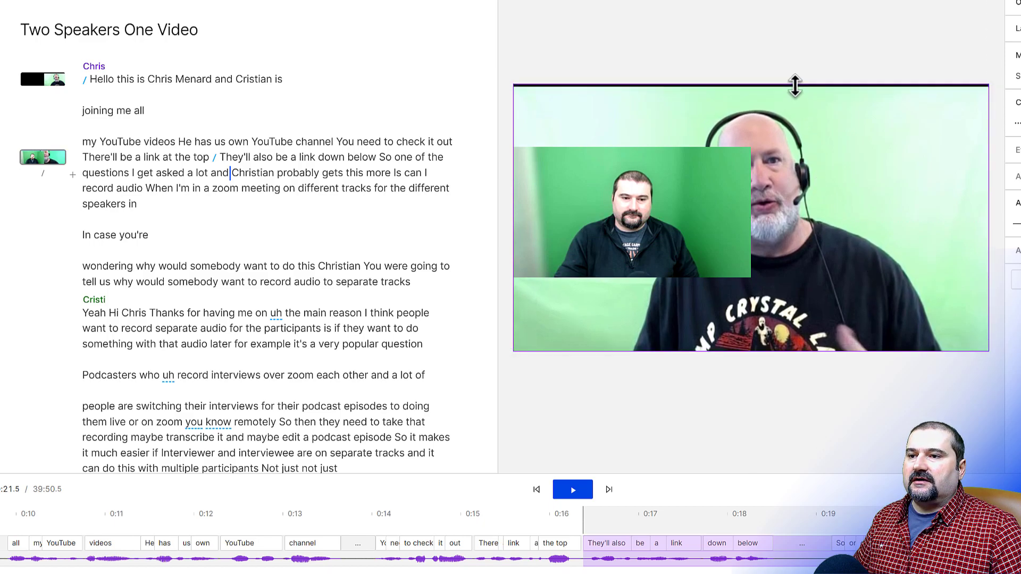
drag(795, 86, 794, 84)
click(802, 113)
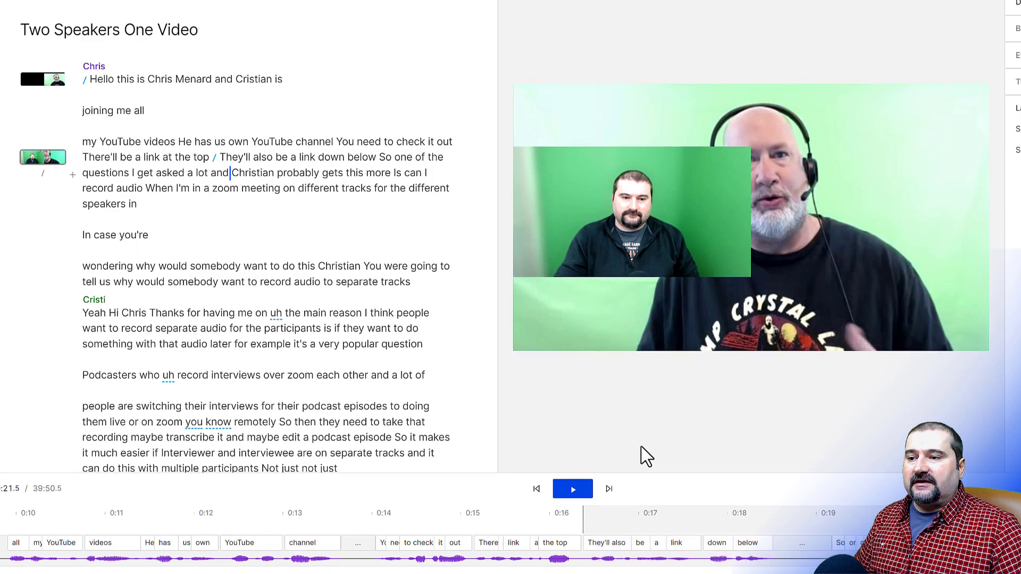
Step: Shift the smaller layer of the speaker without the headset, move it backward behind the full-canvas layer, and compare the first two scenes
click(646, 247)
drag(623, 243, 653, 247)
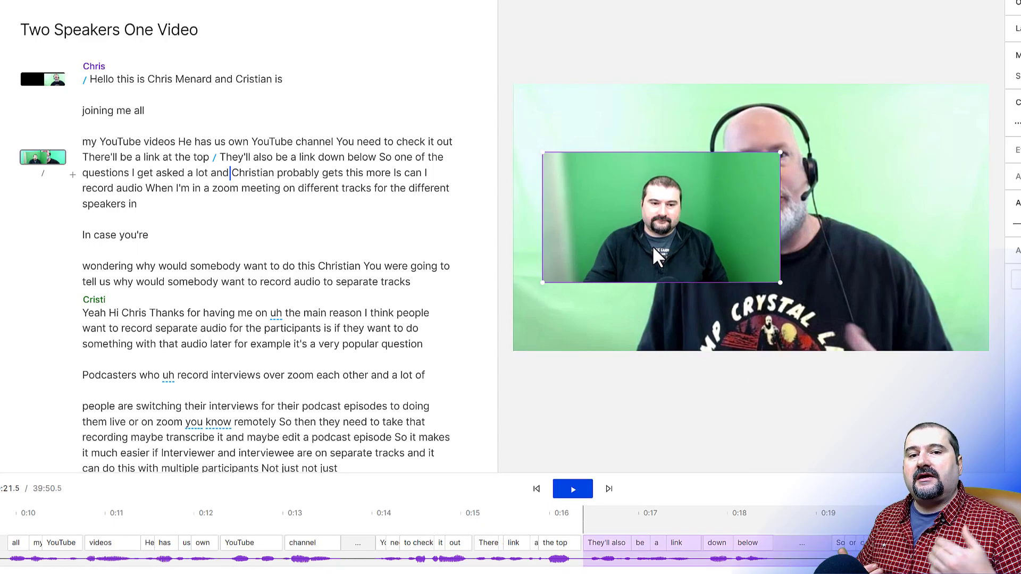
right_click(675, 233)
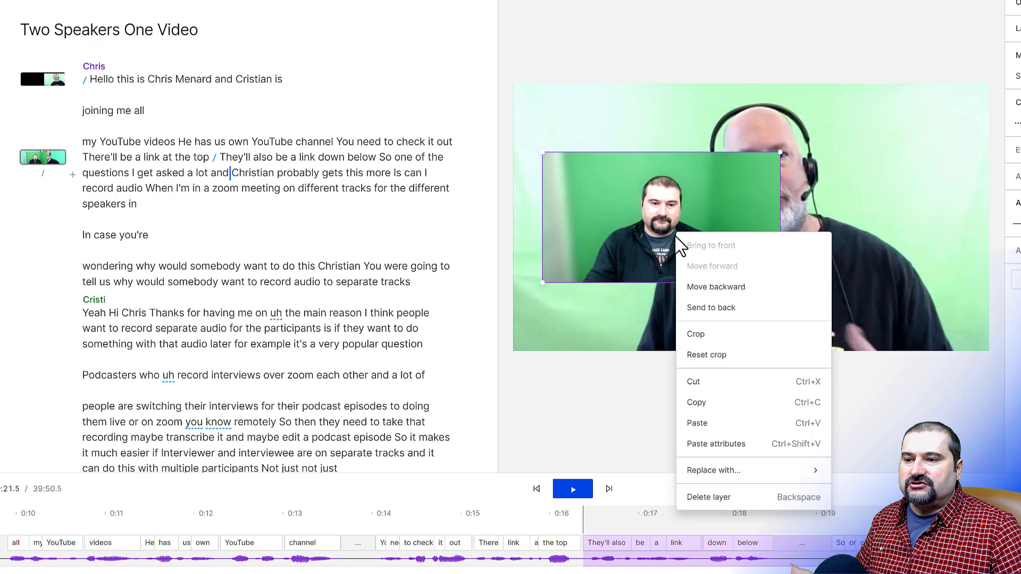
click(739, 287)
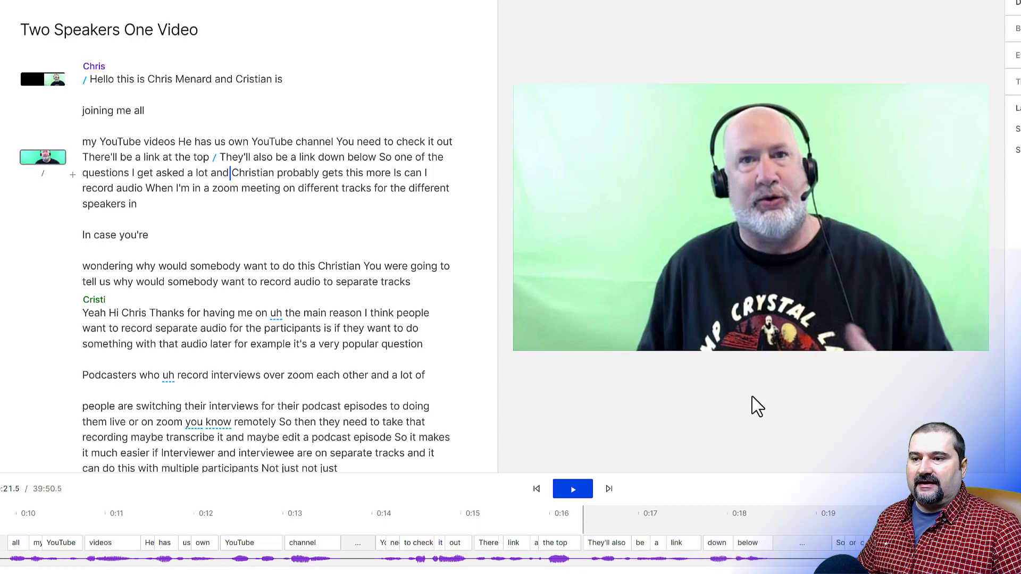
click(223, 158)
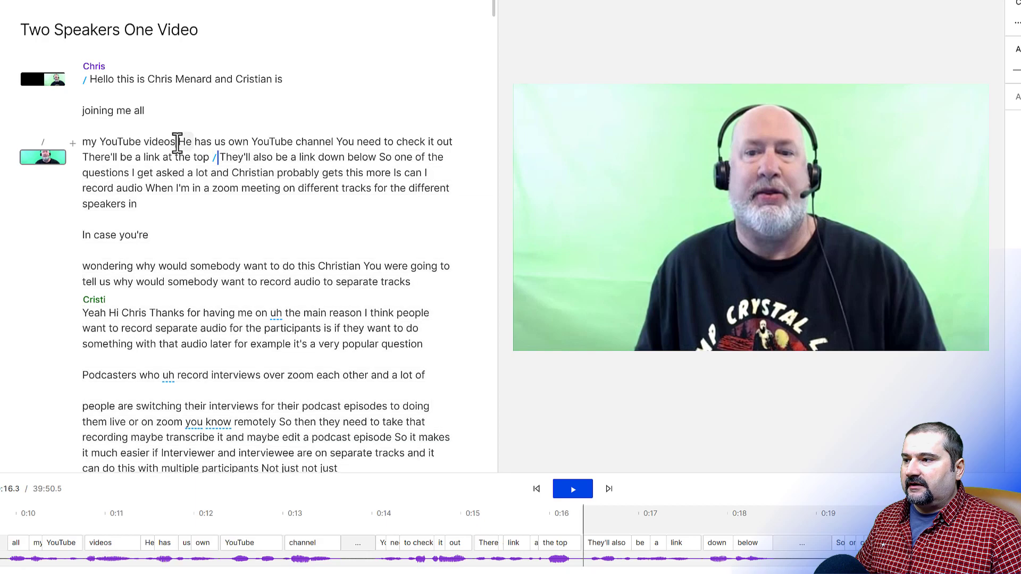
click(177, 142)
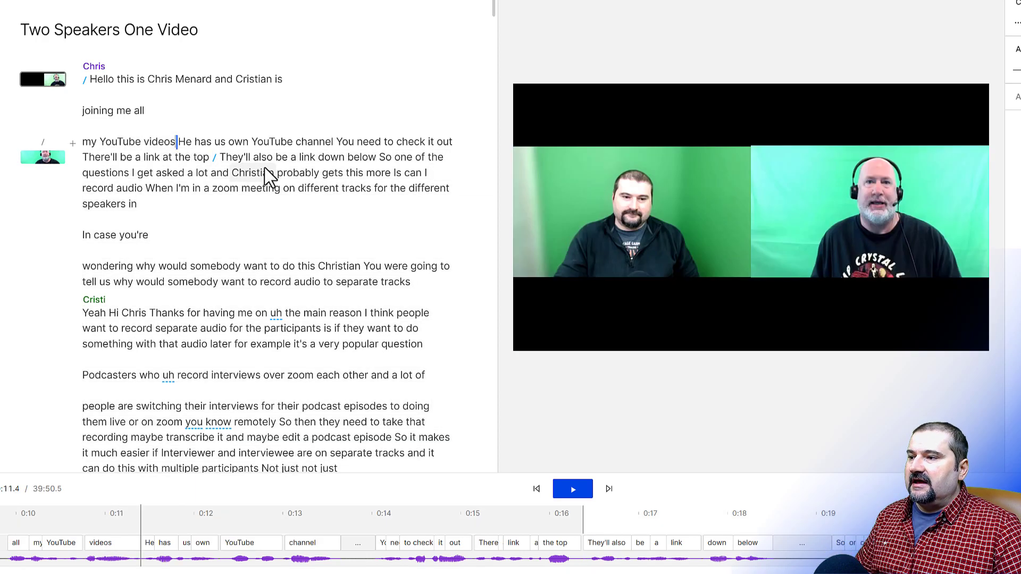
click(277, 169)
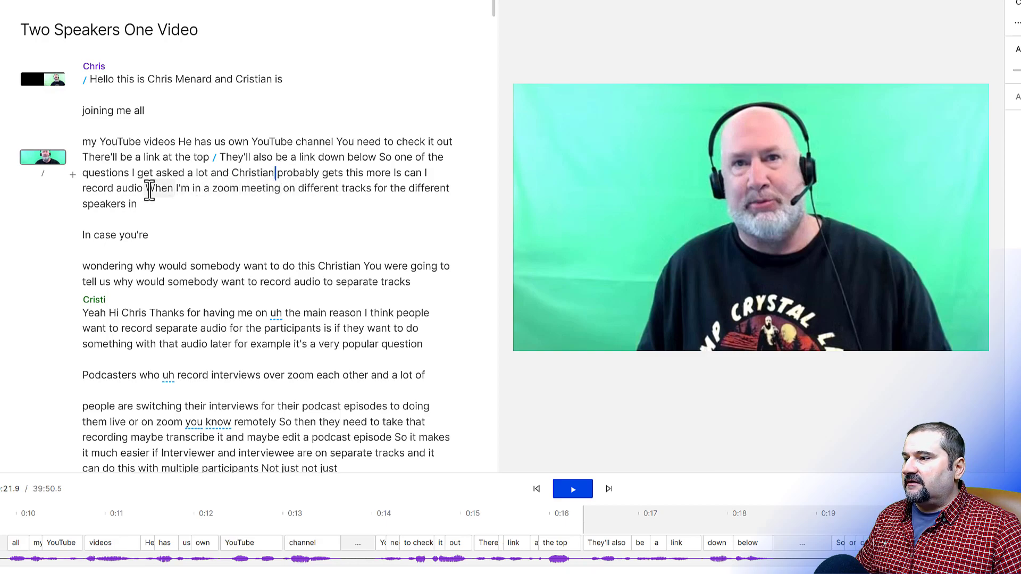
Step: Insert a scene boundary before "When I'm in a zoom" and shrink the headset speaker's layer toward the canvas's top-right corner
click(149, 190)
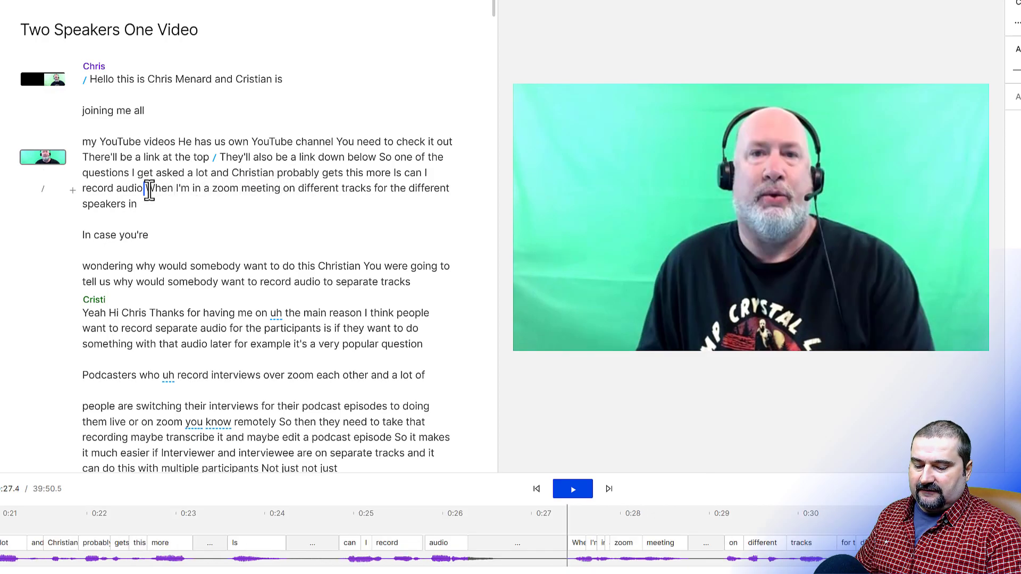
text(/)
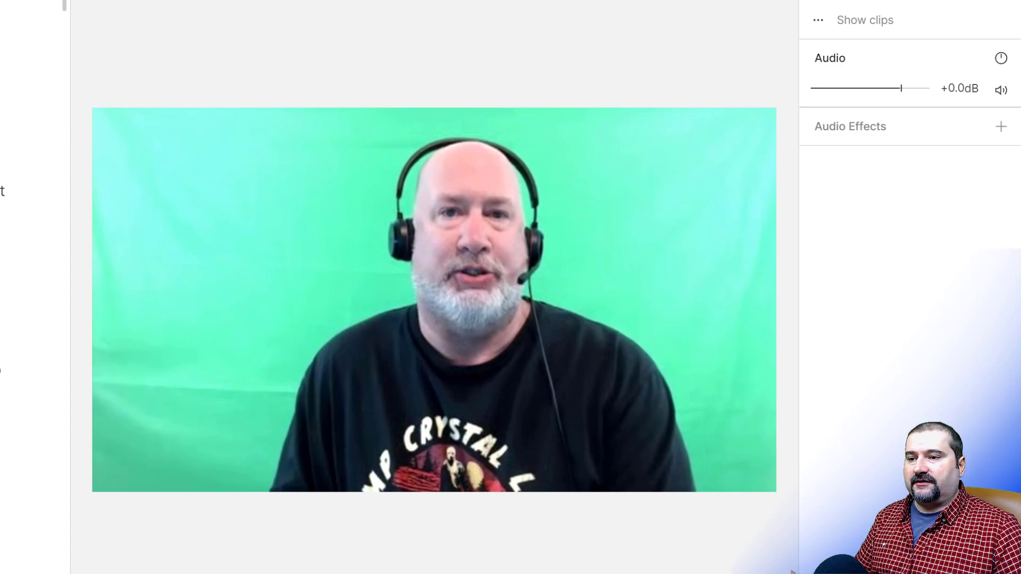
click(132, 428)
drag(91, 492, 380, 330)
Step: Enlarge the layer of the speaker without the headset from the canvas's top-left corner to full canvas, and send the headset speaker's layer to the back
drag(255, 269, 256, 244)
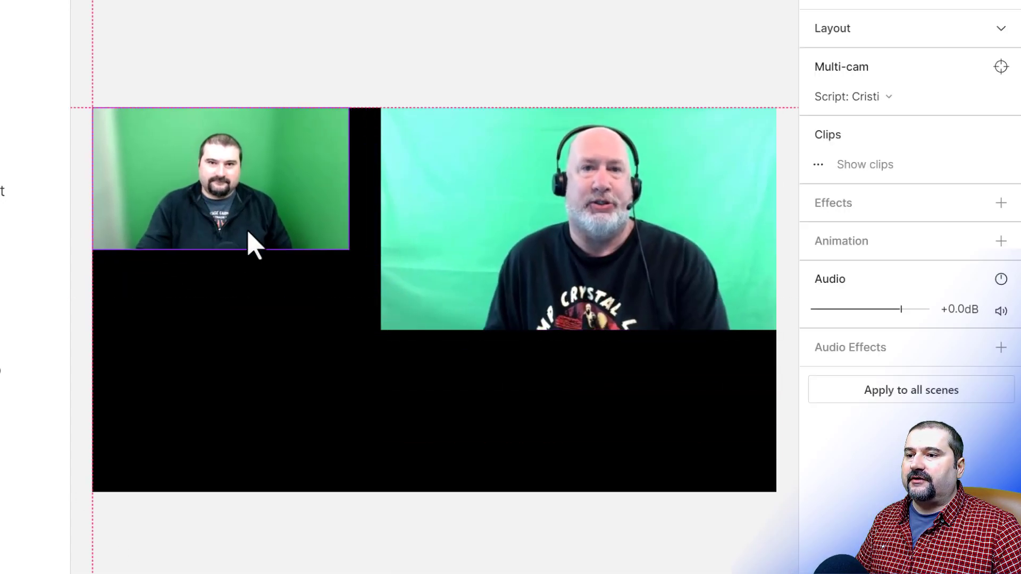
drag(351, 252, 792, 480)
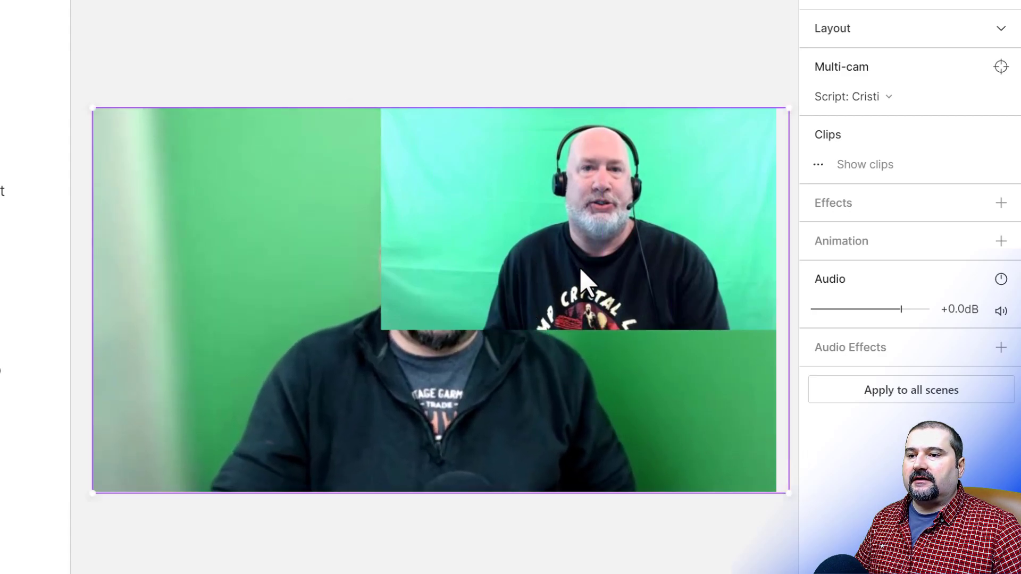
click(492, 7)
click(558, 193)
right_click(558, 193)
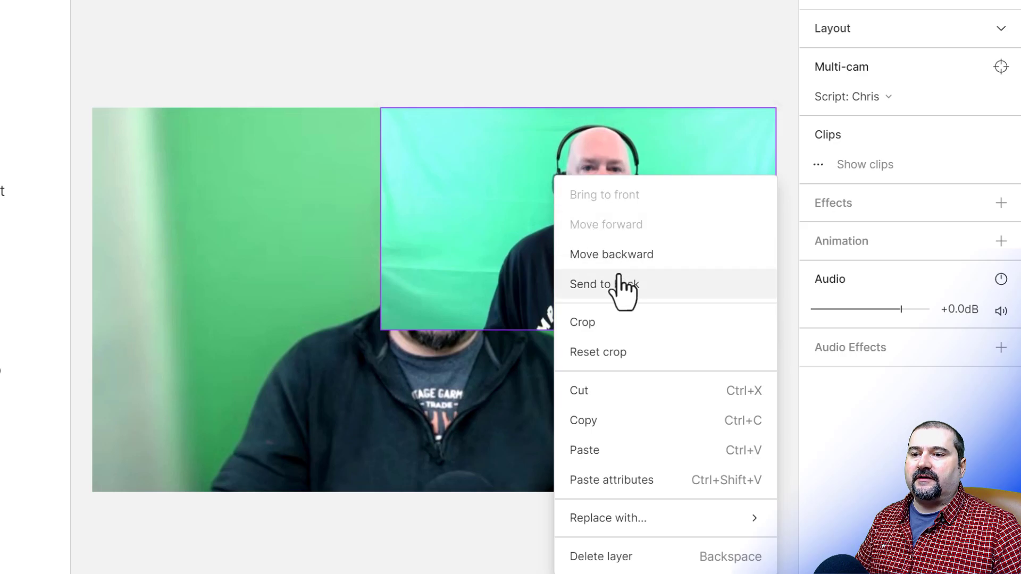
click(616, 285)
click(420, 66)
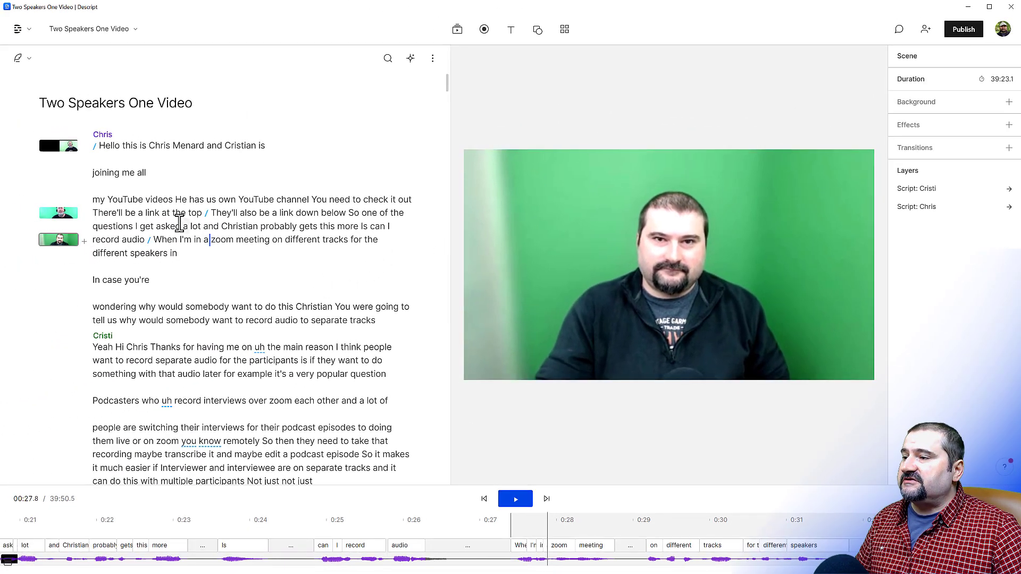
Step: Play the transitions into the scenes starting "They'll also be a link" and "When I'm in a zoom"
click(165, 214)
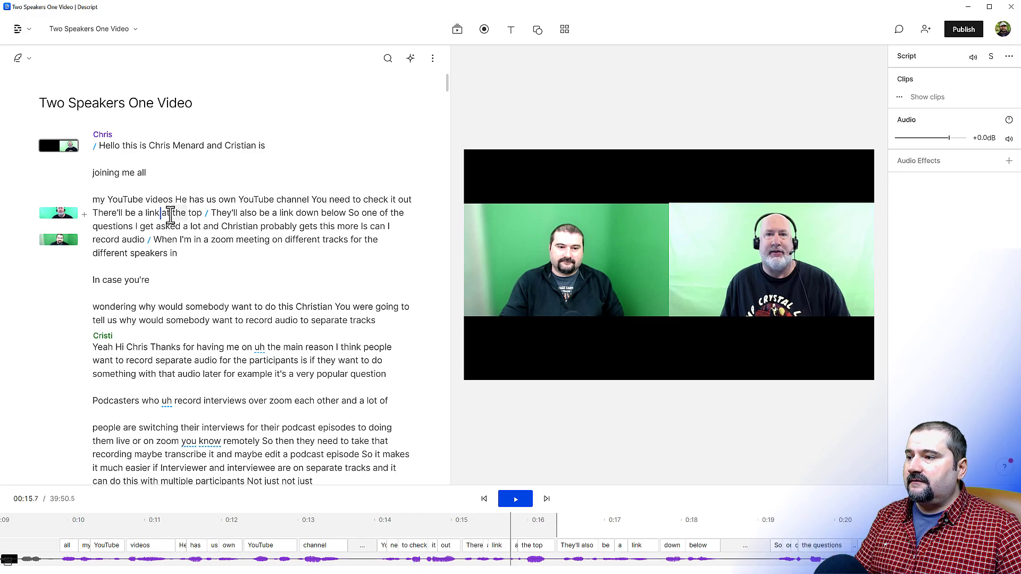
key(space)
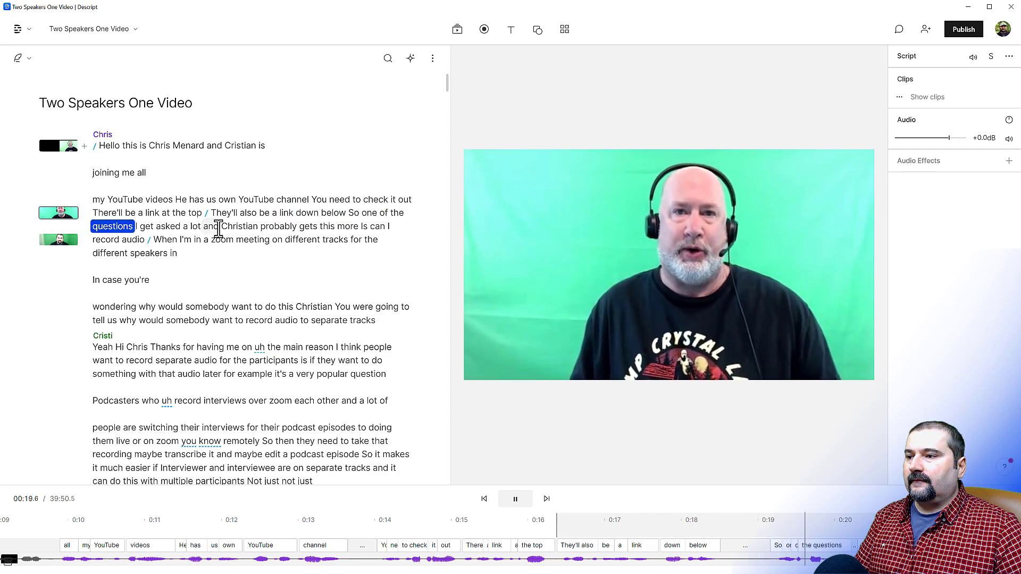
key(space)
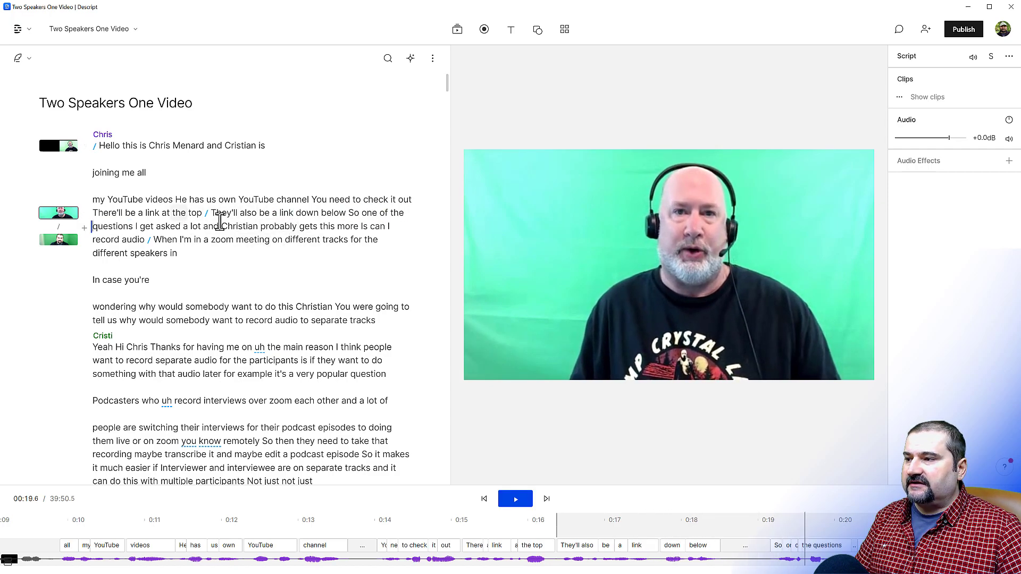
click(352, 228)
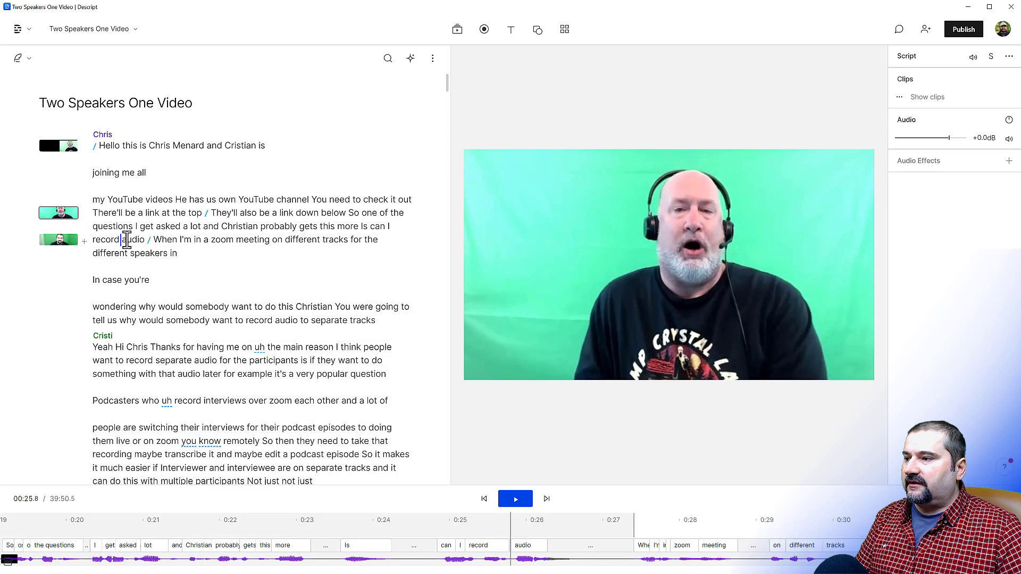
key(space)
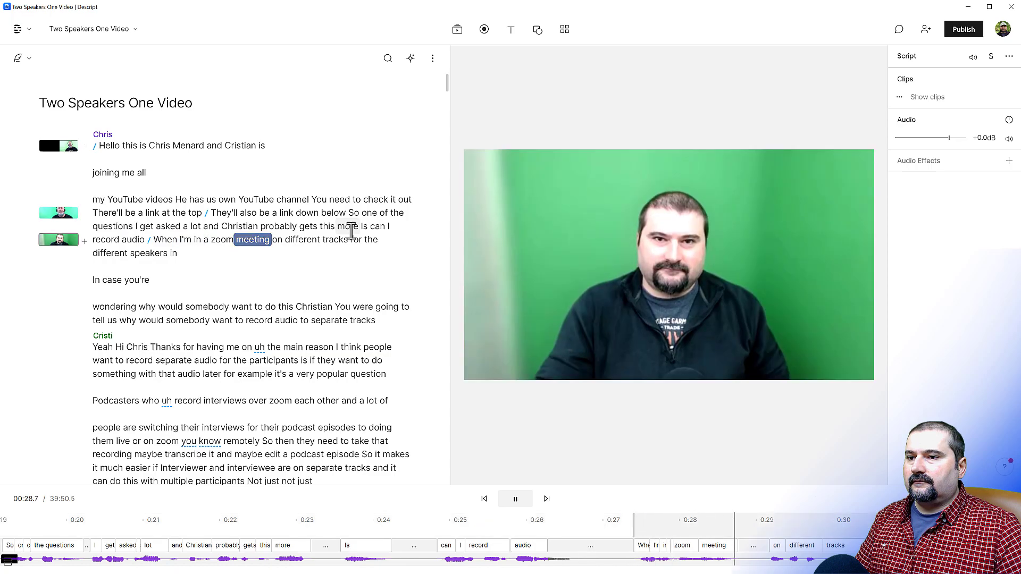
key(space)
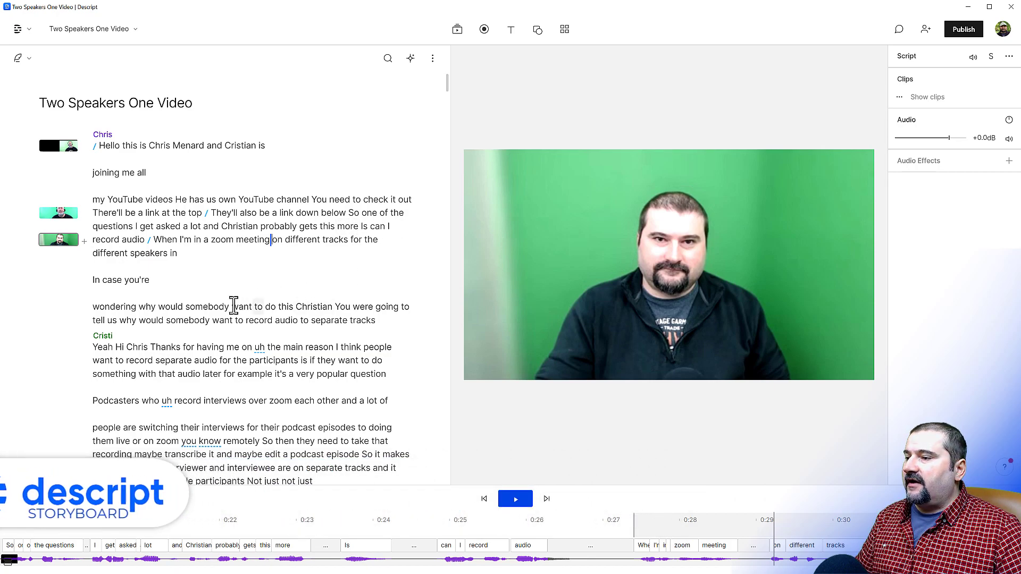
Step: Insert a scene boundary at the start of the second speaker's paragraph beginning "Yeah Hi" and go to the new scene
click(186, 362)
scroll(160, 345, down, 1)
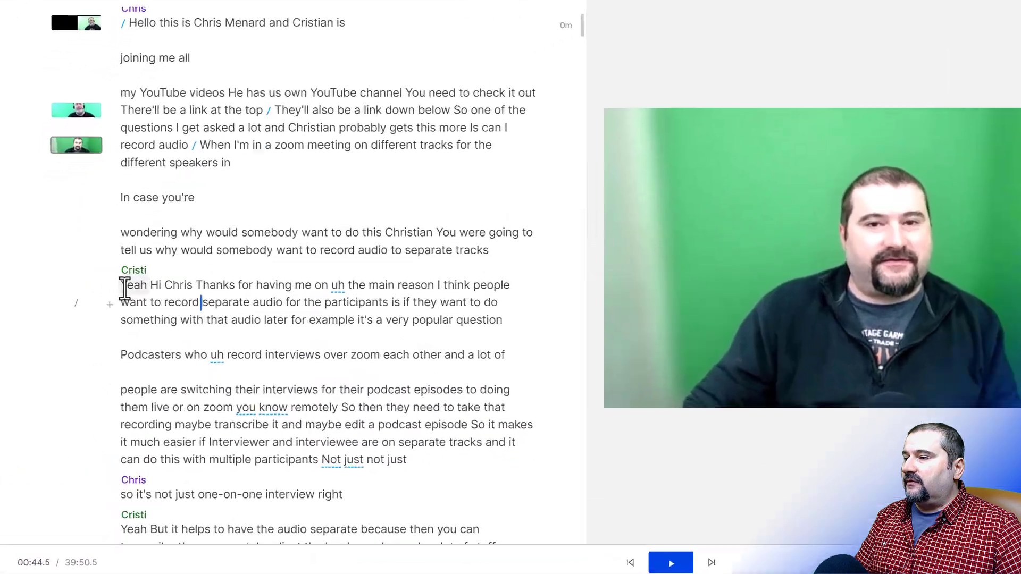
click(95, 283)
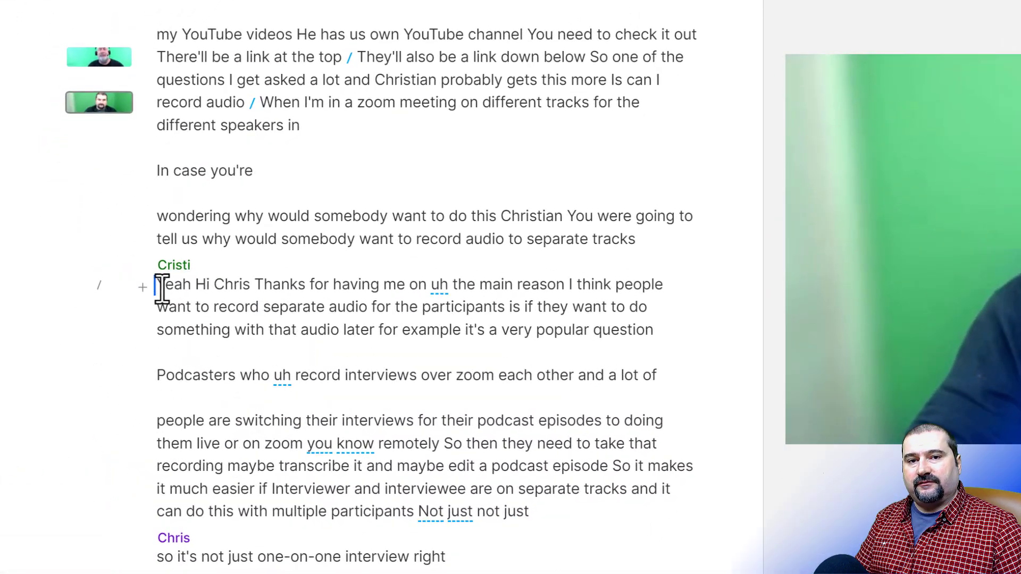
text(/)
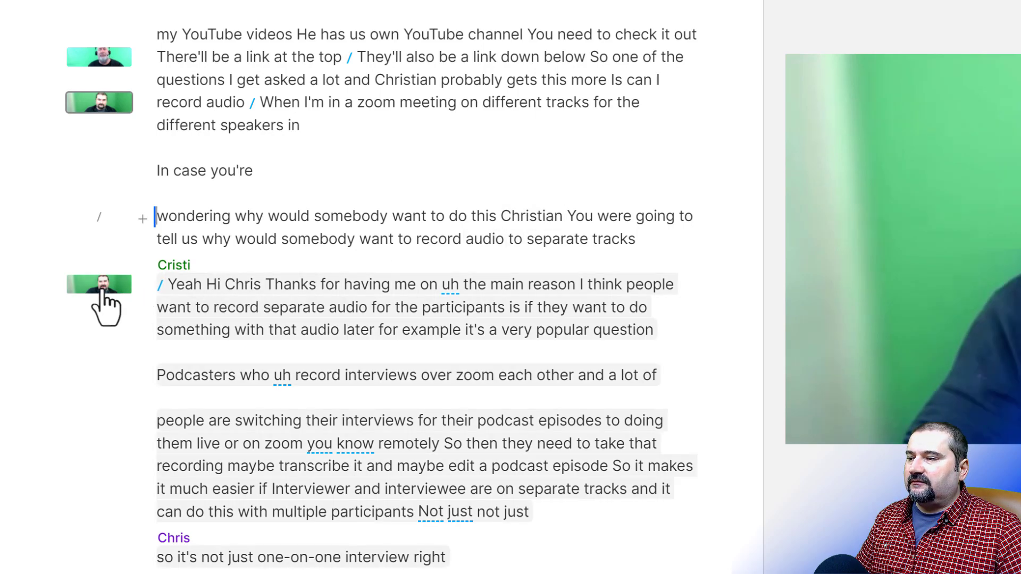
click(105, 308)
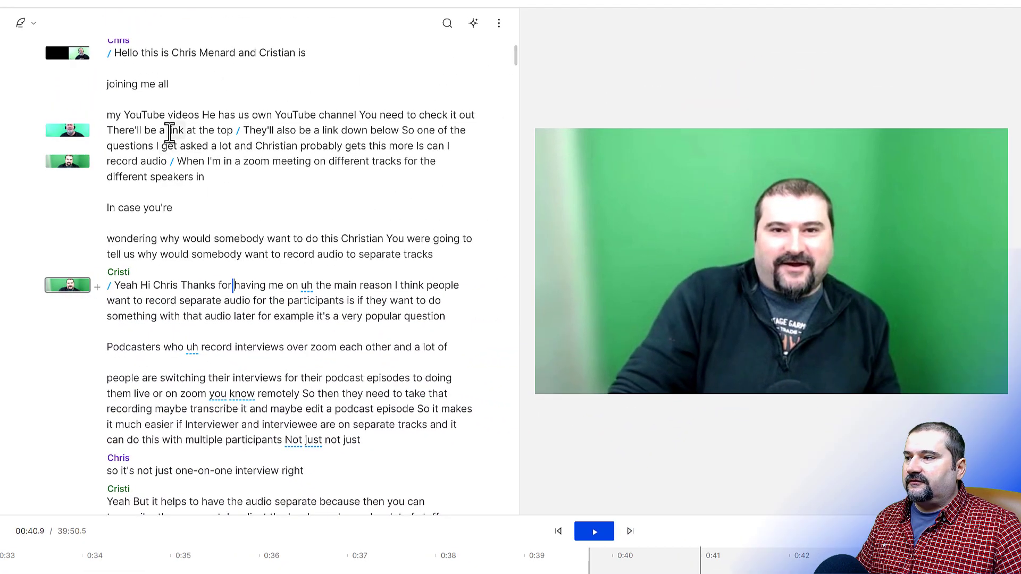
Step: Copy the first scene's side-by-side layout and paste it onto the scene starting "Yeah Hi"
click(167, 132)
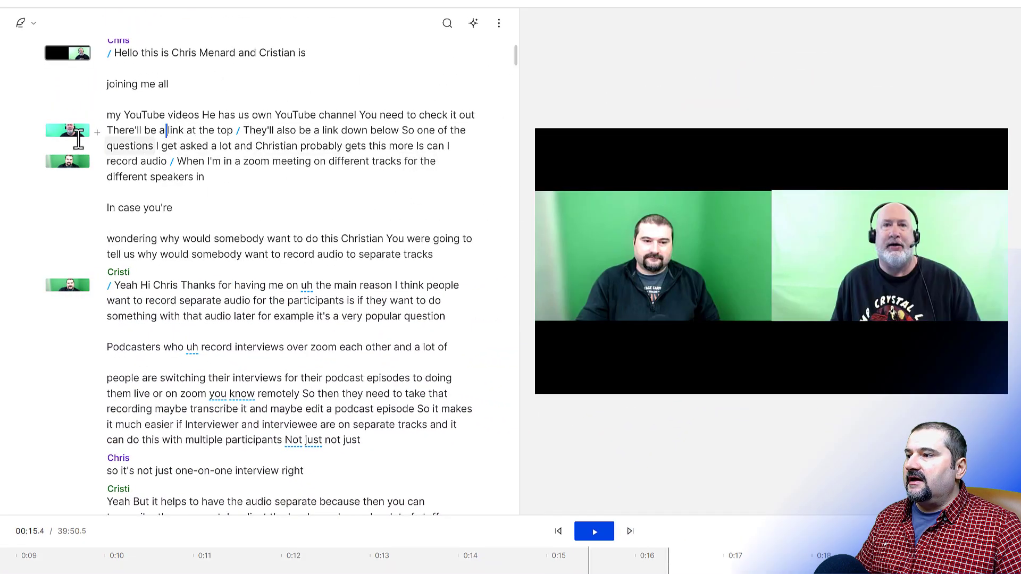
click(72, 56)
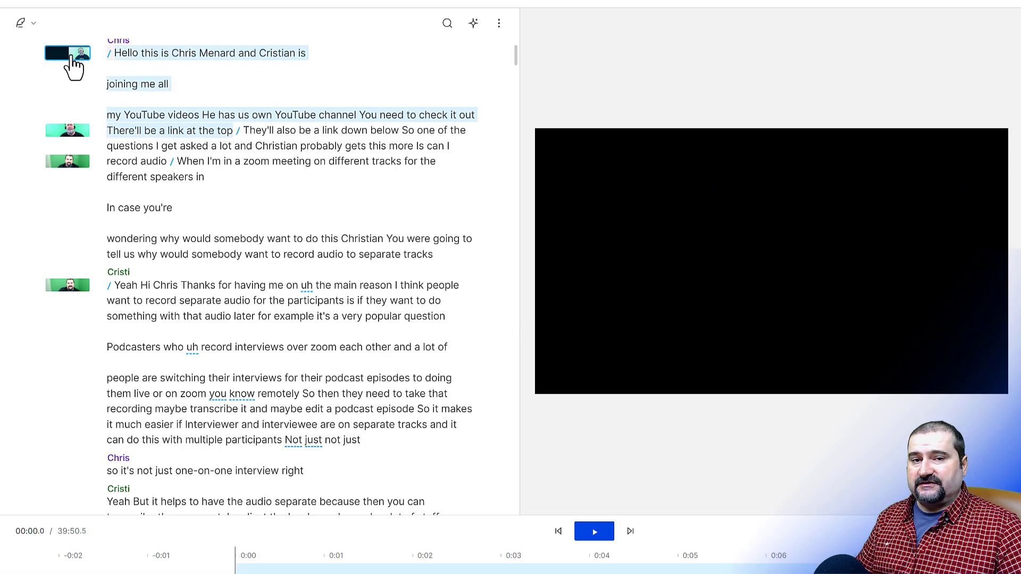
right_click(72, 55)
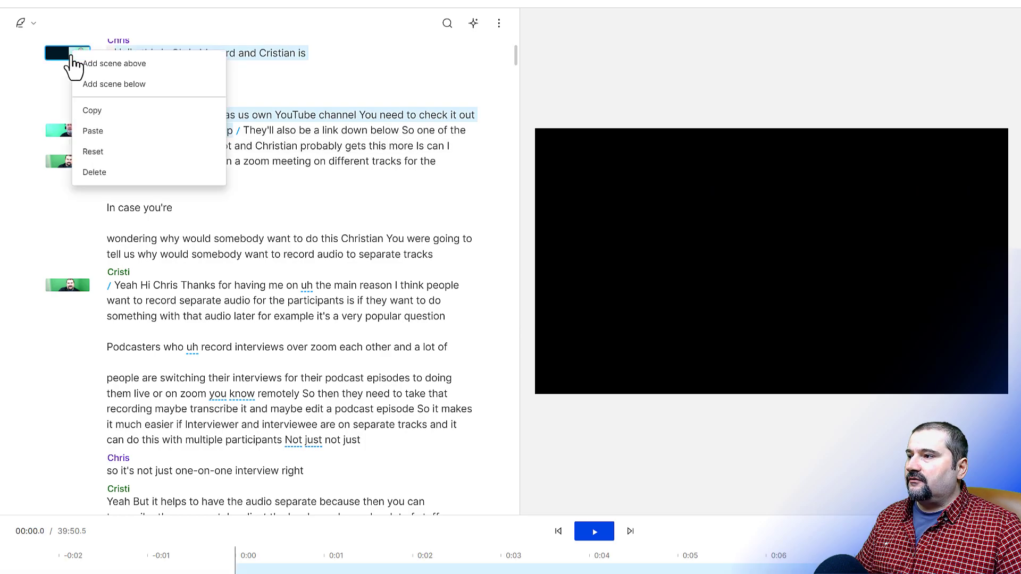
click(96, 119)
click(72, 292)
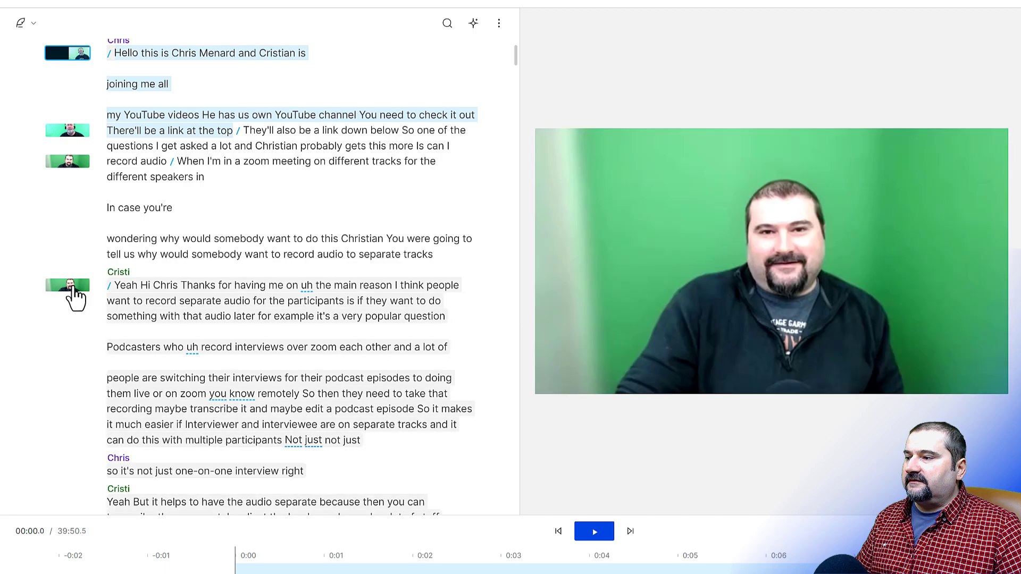
right_click(76, 290)
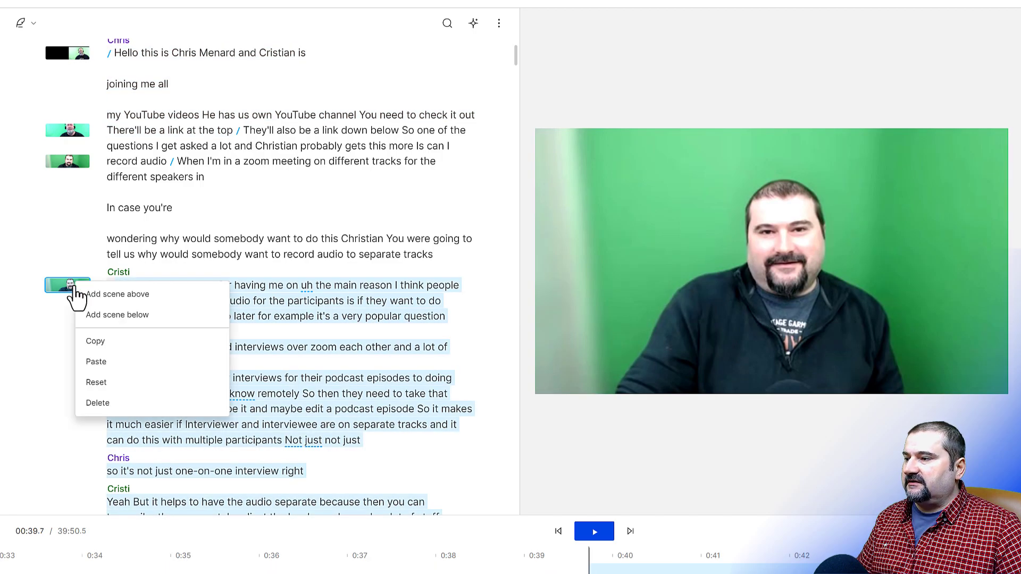
click(95, 361)
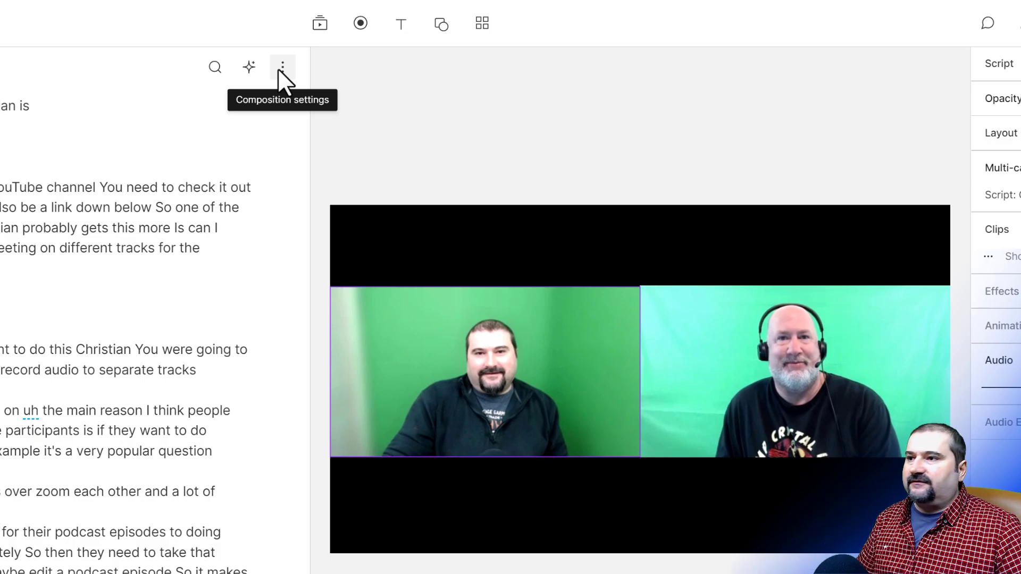
Step: Change the composition's video format from landscape to Portrait
click(280, 67)
mouse_move(271, 105)
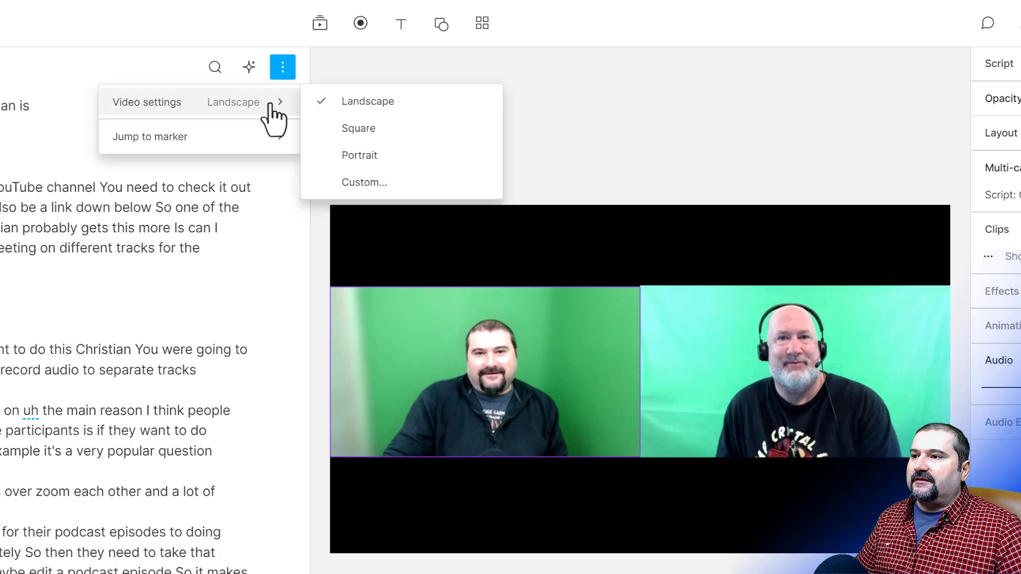
click(375, 159)
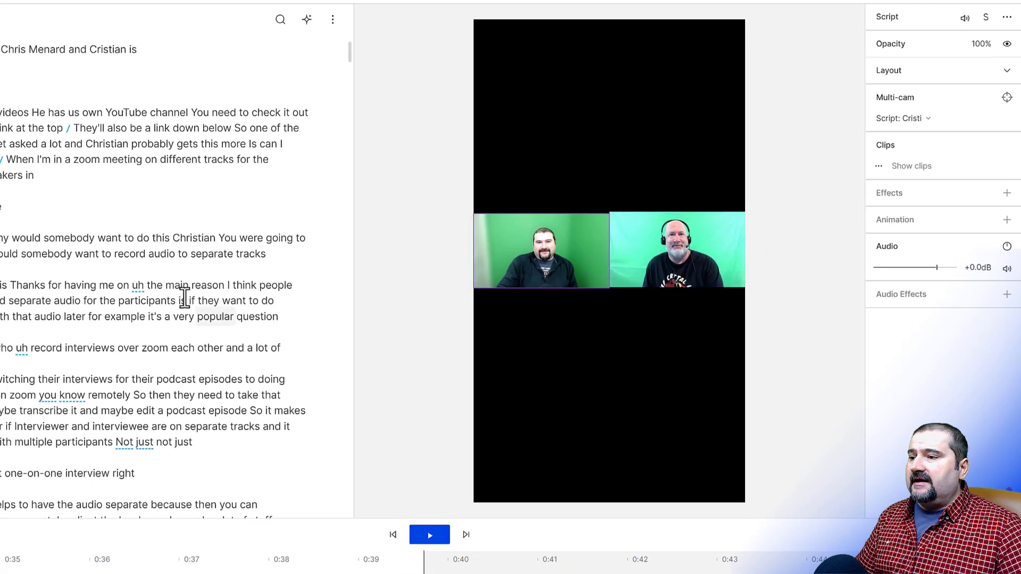
Step: In the "Yeah Hi" scene, move the layer of the speaker without the headset to the canvas's upper edge and enlarge it beyond the canvas width
click(164, 285)
click(554, 266)
drag(553, 263, 548, 64)
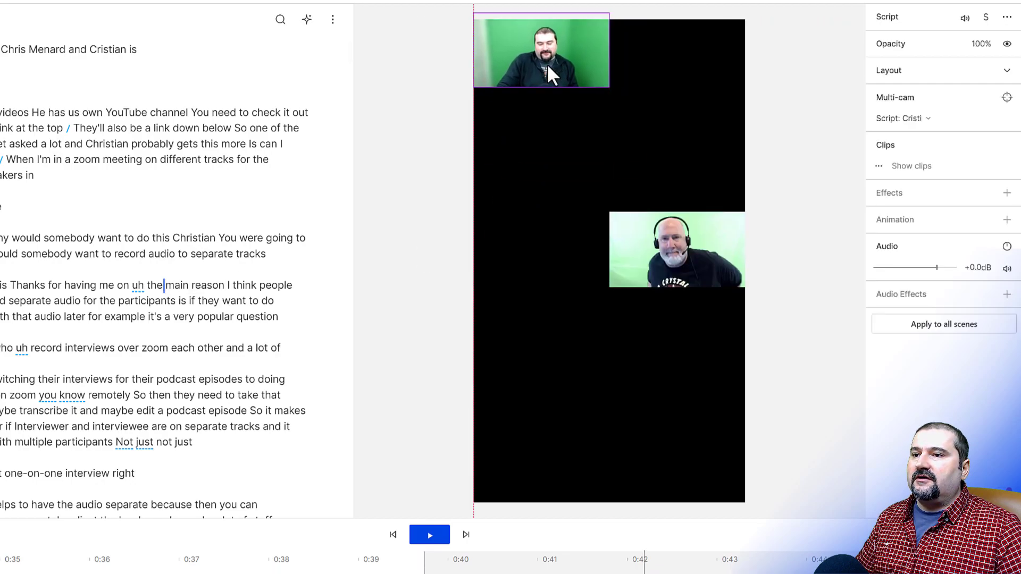
drag(606, 90, 824, 162)
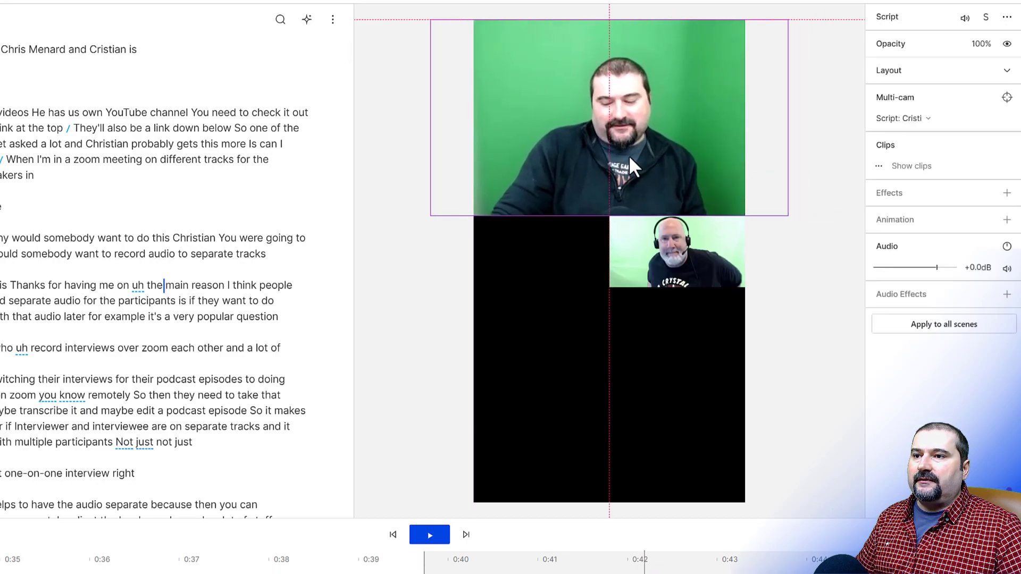
Step: Enlarge the headset speaker's layer and place it against the canvas's lower edge, filling the canvas width
click(666, 244)
drag(610, 287, 358, 433)
drag(672, 345, 736, 436)
Step: Enlarge both speaker layers vertically until they close the black gap across the middle of the portrait canvas
click(671, 172)
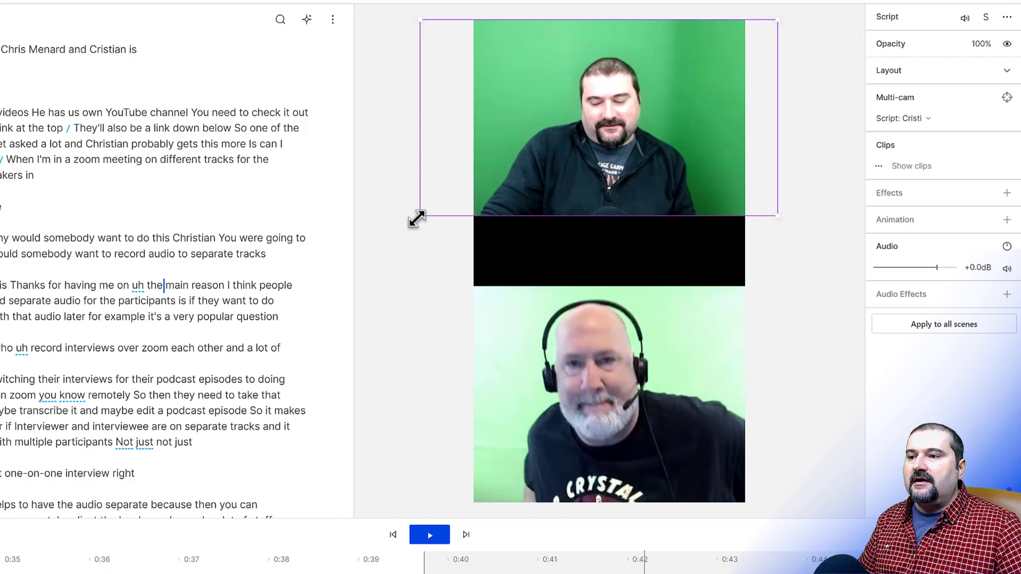
drag(622, 217, 621, 270)
click(621, 288)
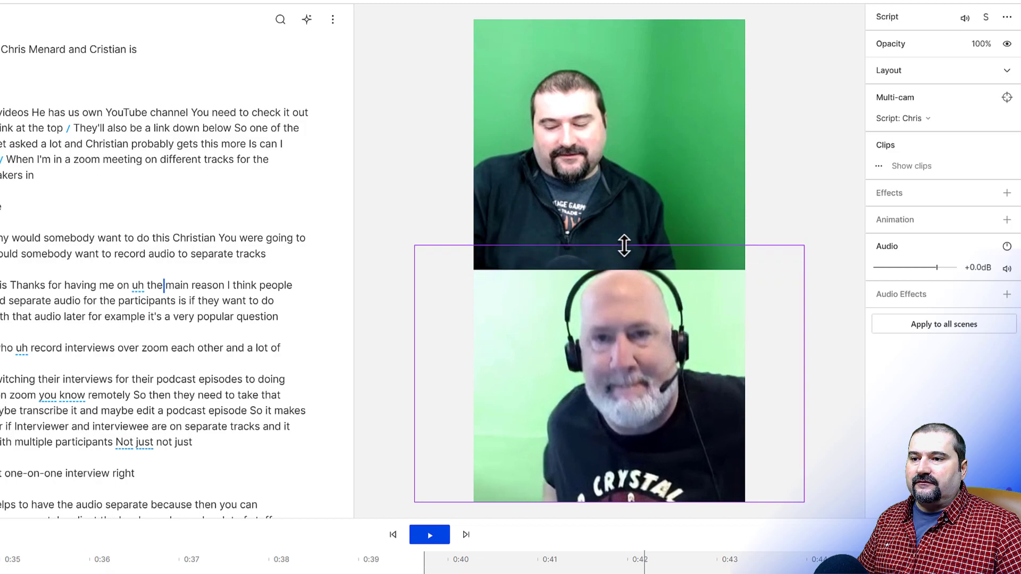
Step: Reframe both stacked speakers, shifting the upper one's picture right and the headset speaker left so each sits near the canvas's centre
click(603, 194)
drag(602, 190, 588, 191)
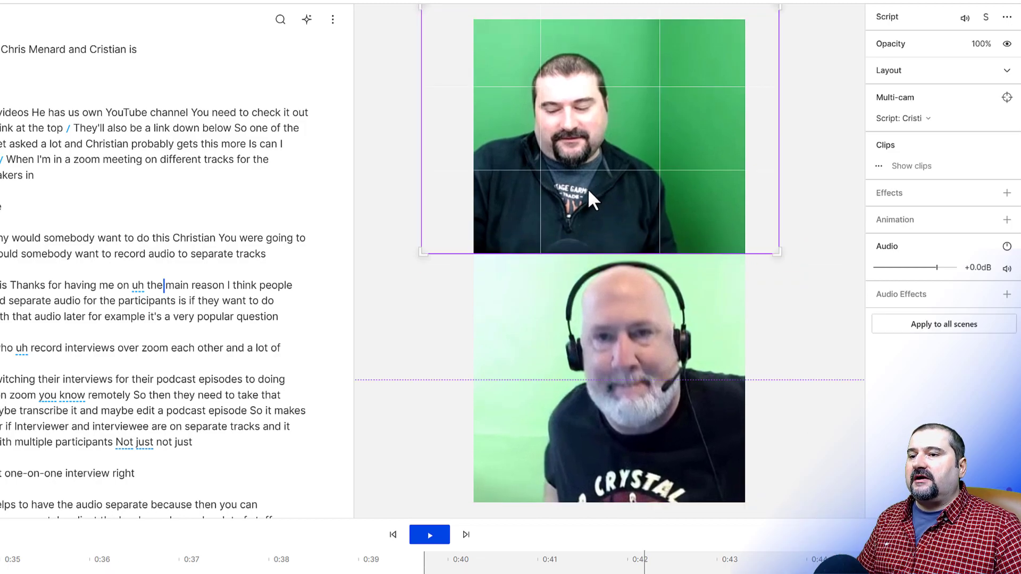
drag(573, 155, 635, 155)
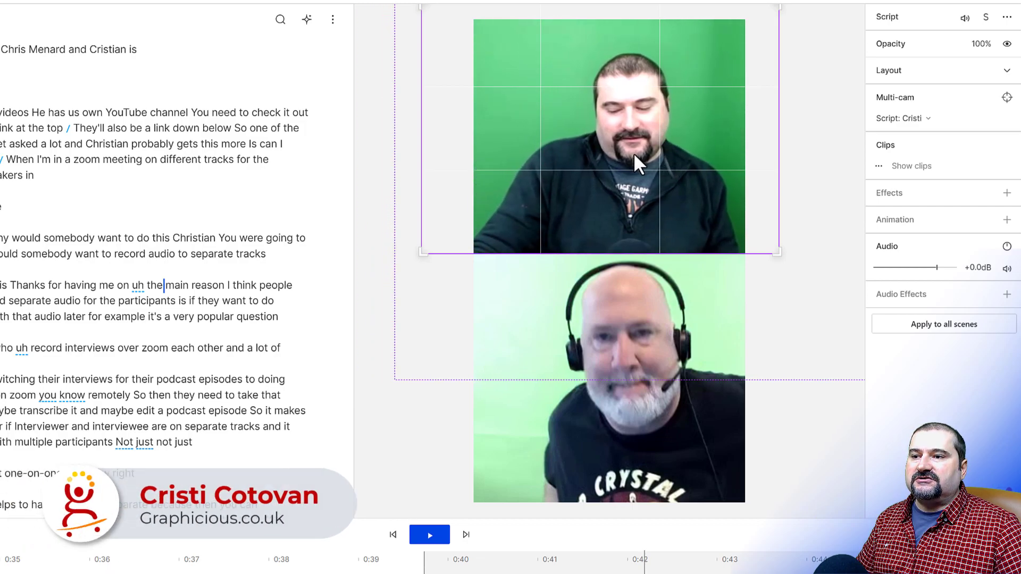
click(589, 334)
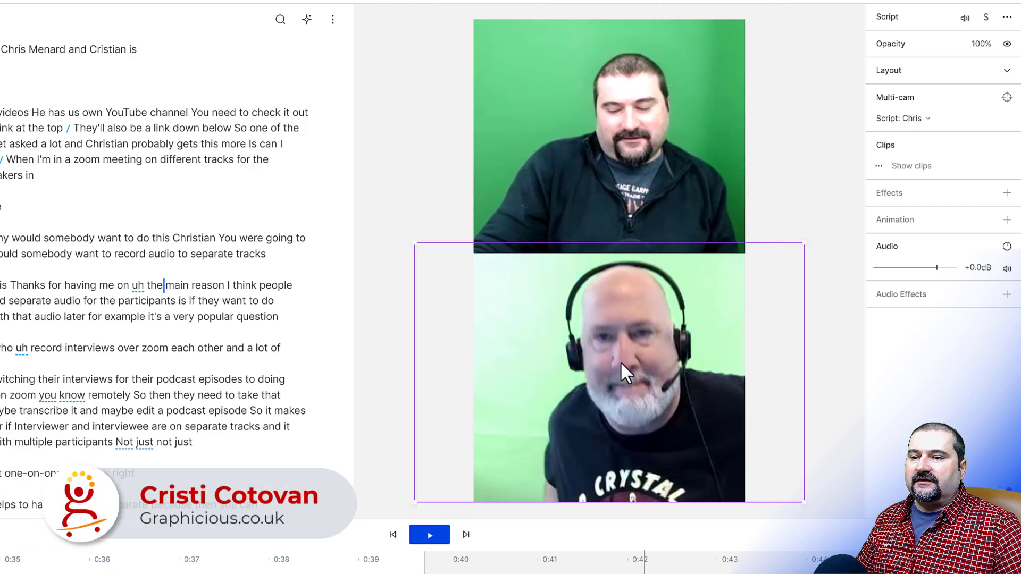
drag(620, 361, 591, 368)
click(62, 285)
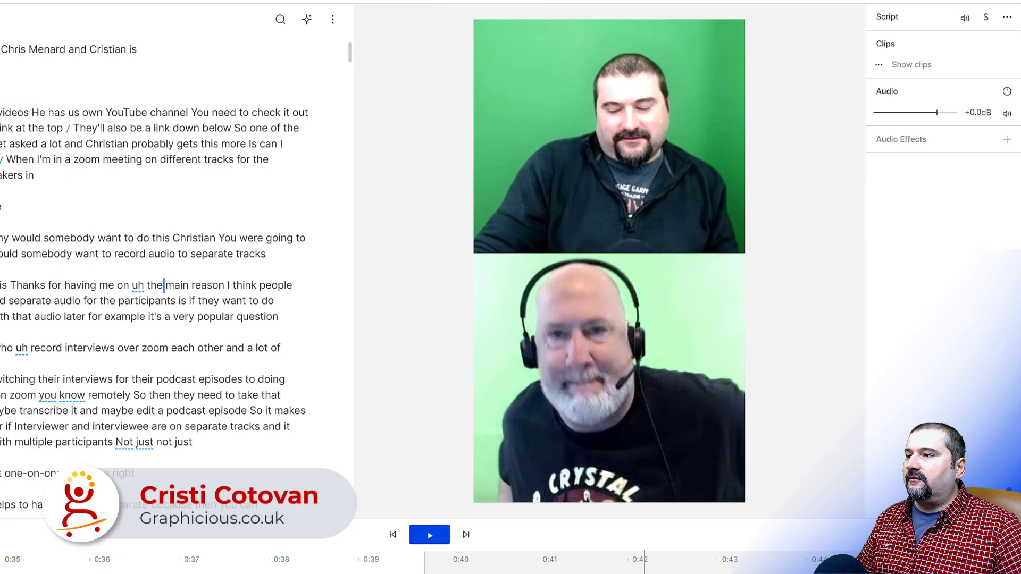